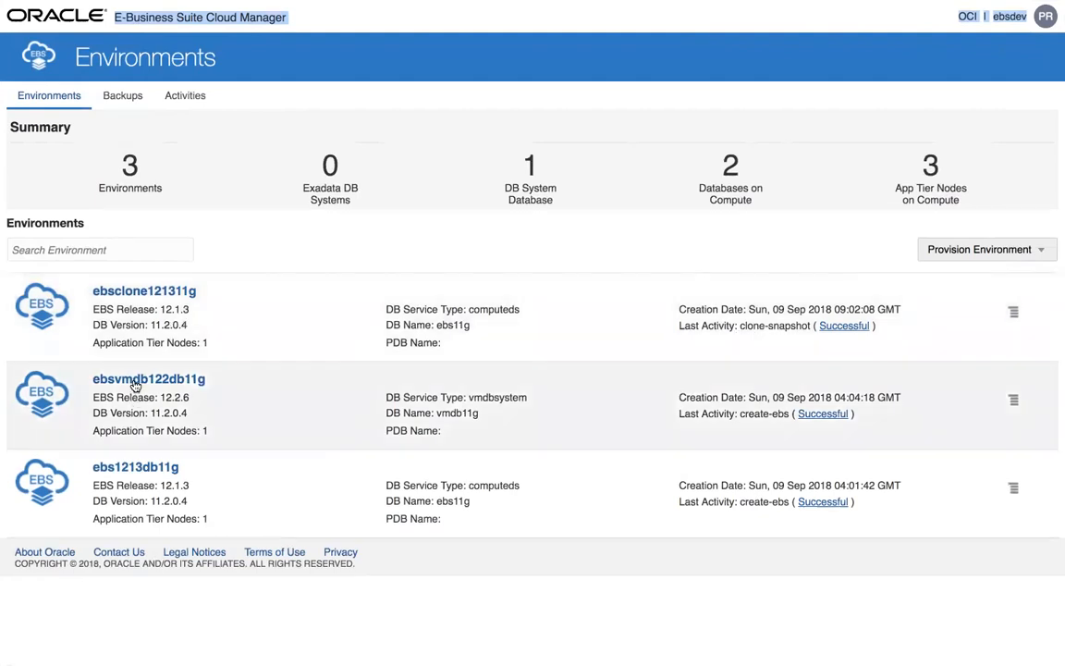
Review the details of the ebsvmdb122db11g environment and return to the environments list.
left_click(135, 381)
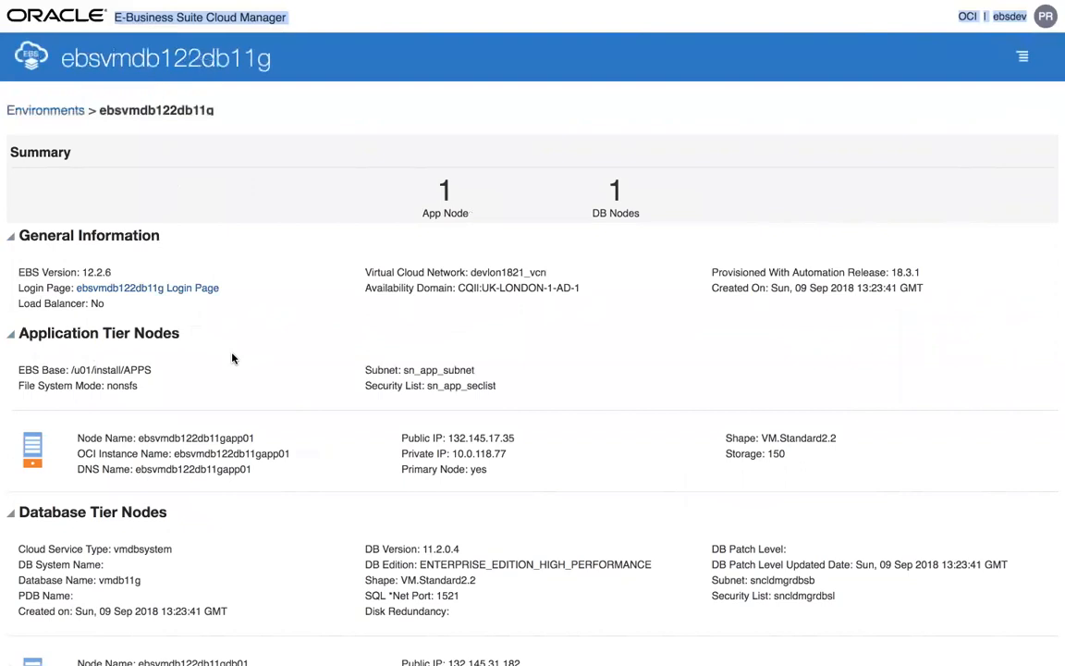
left_click(50, 111)
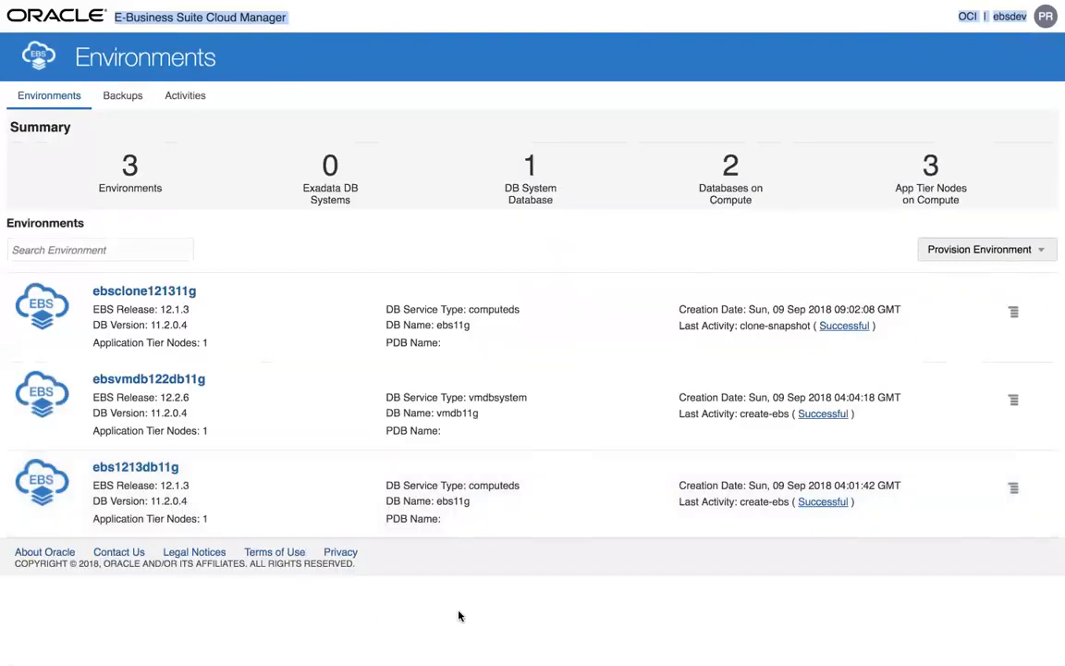
left_click(1036, 251)
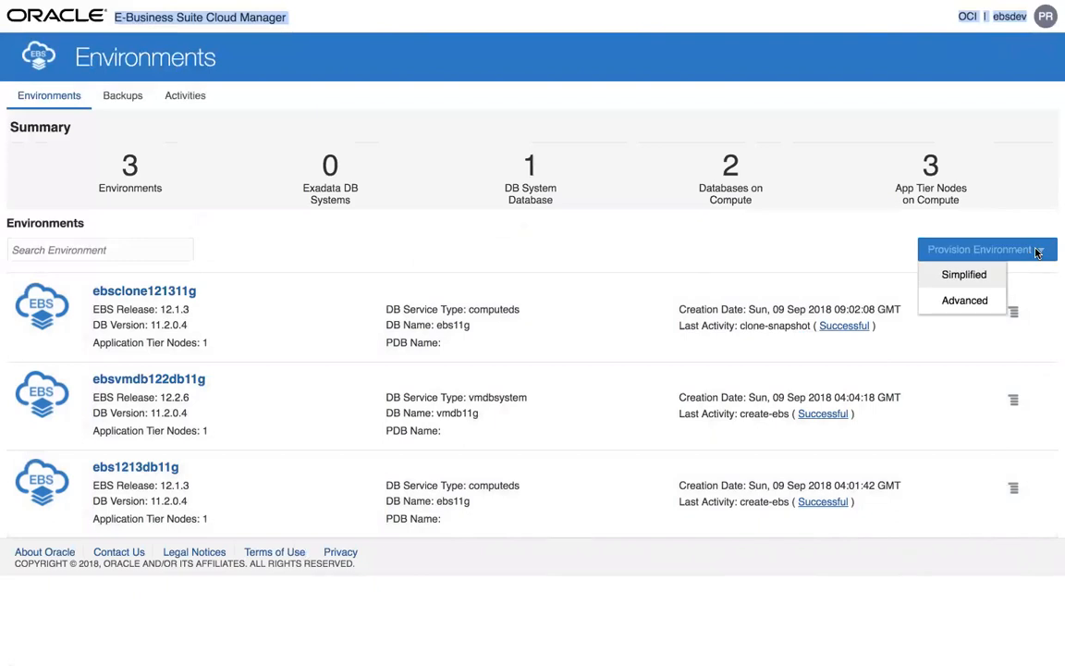
left_click(962, 273)
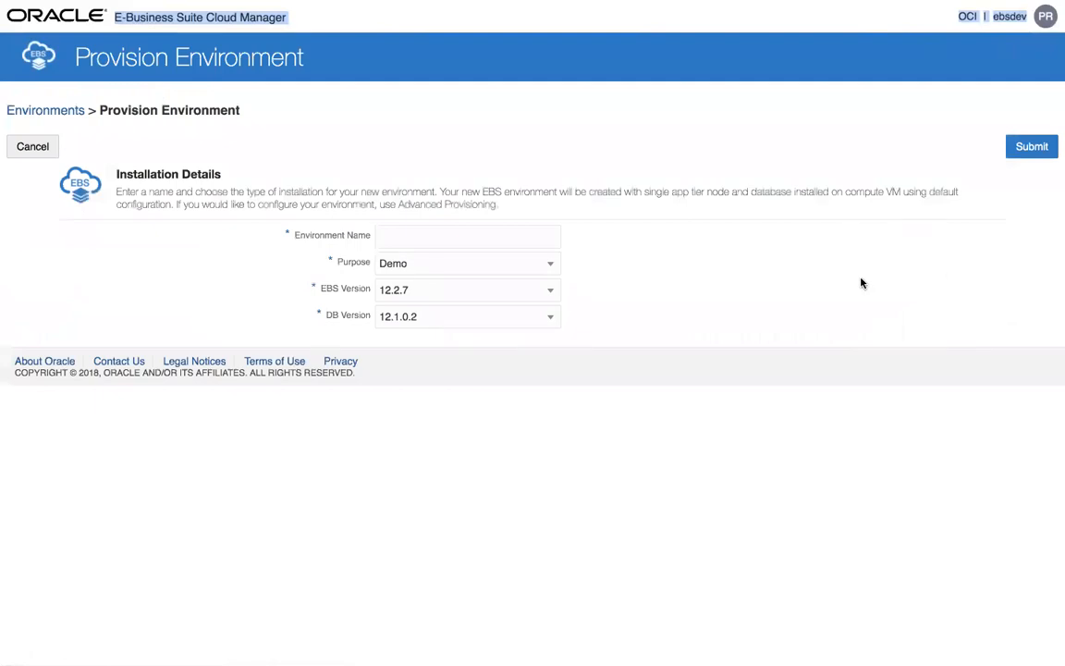
left_click(433, 239)
type("Demoname")
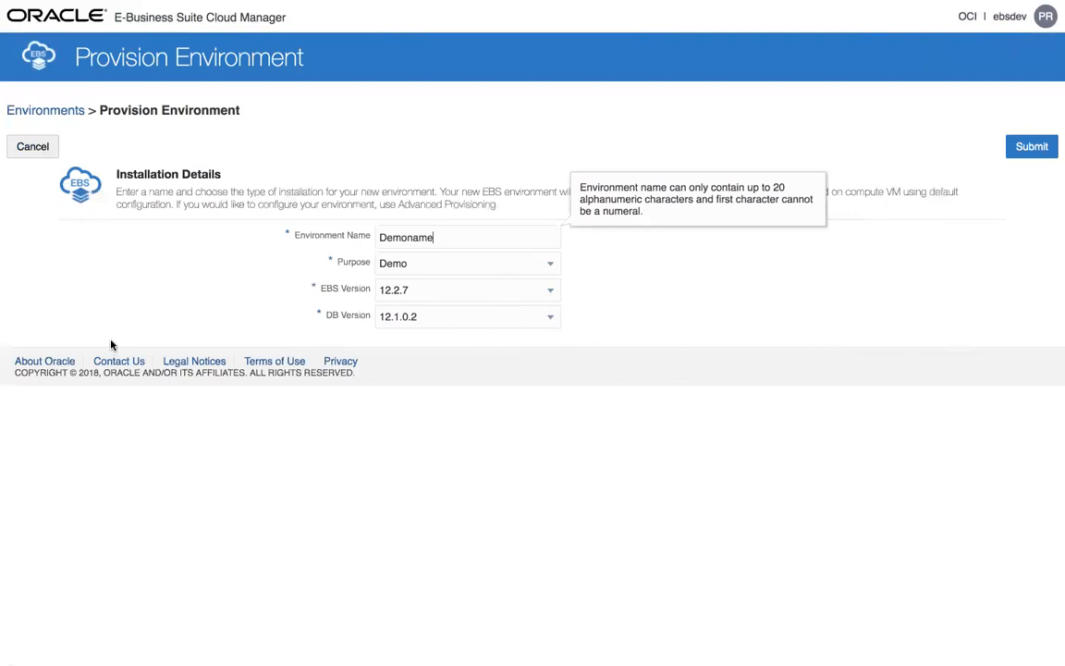
left_click(45, 148)
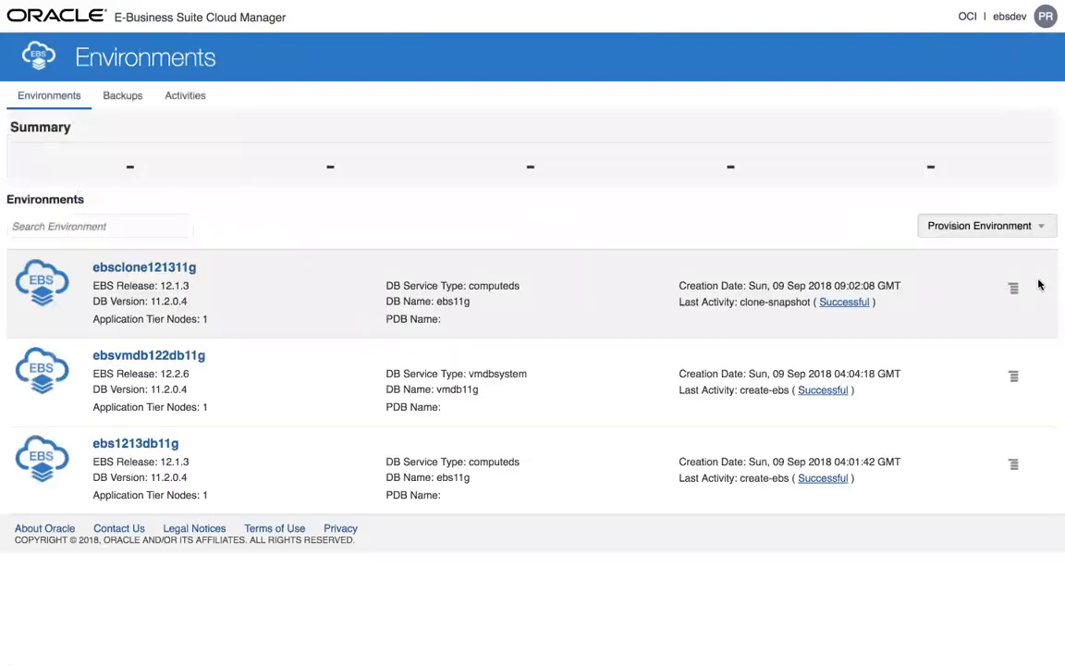
Start provisioning a new environment in Advanced mode and name it Demname.
left_click(1022, 250)
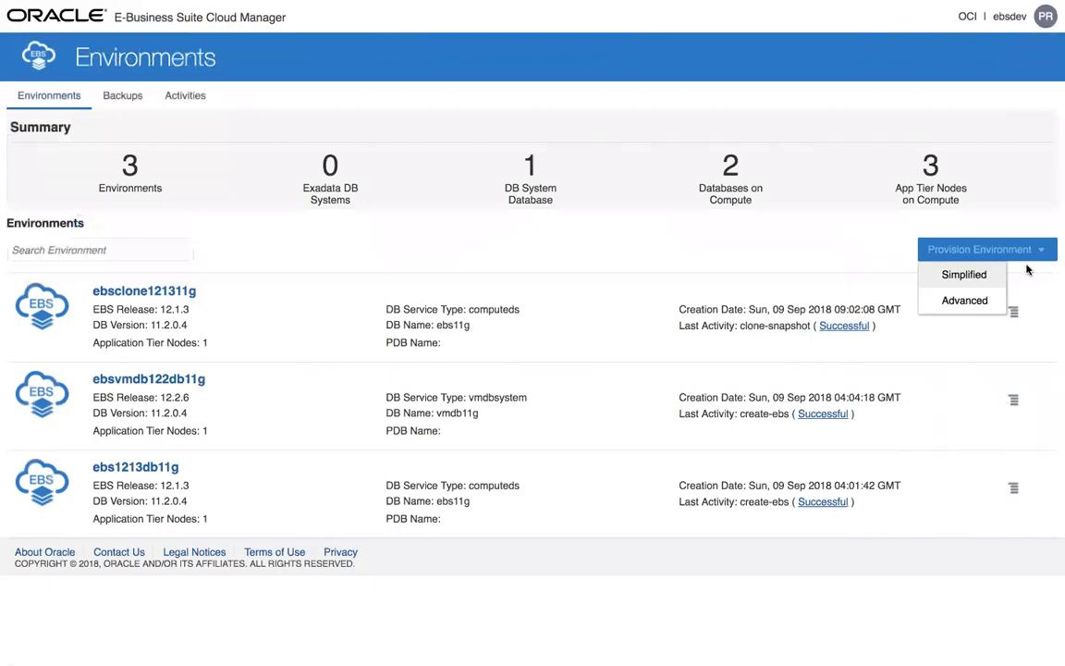
left_click(966, 302)
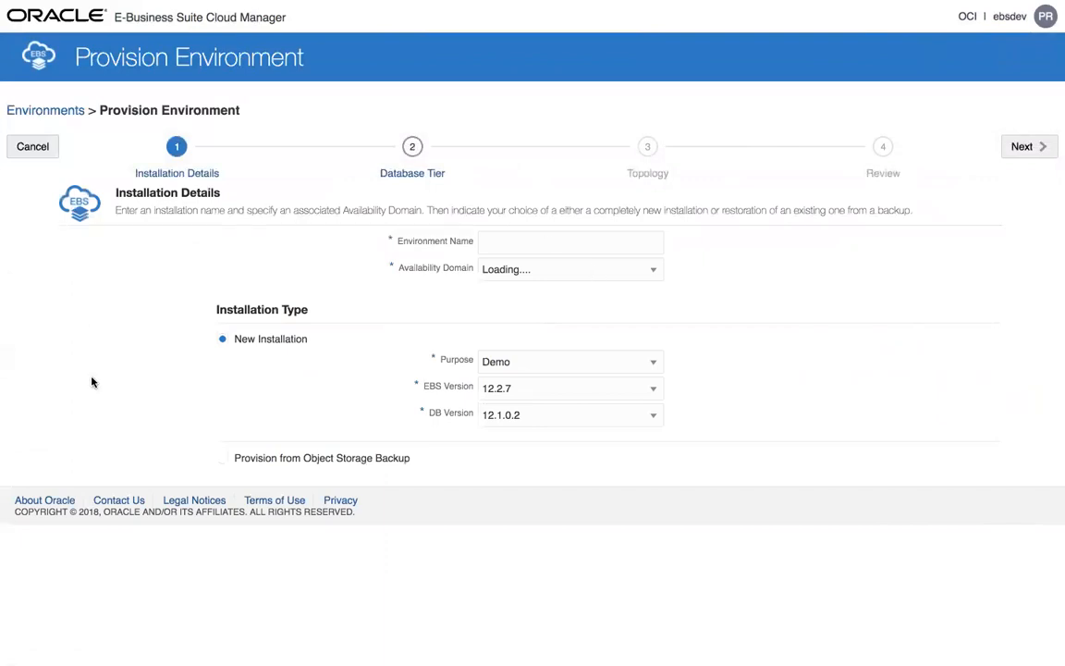
left_click(506, 241)
type("Demname")
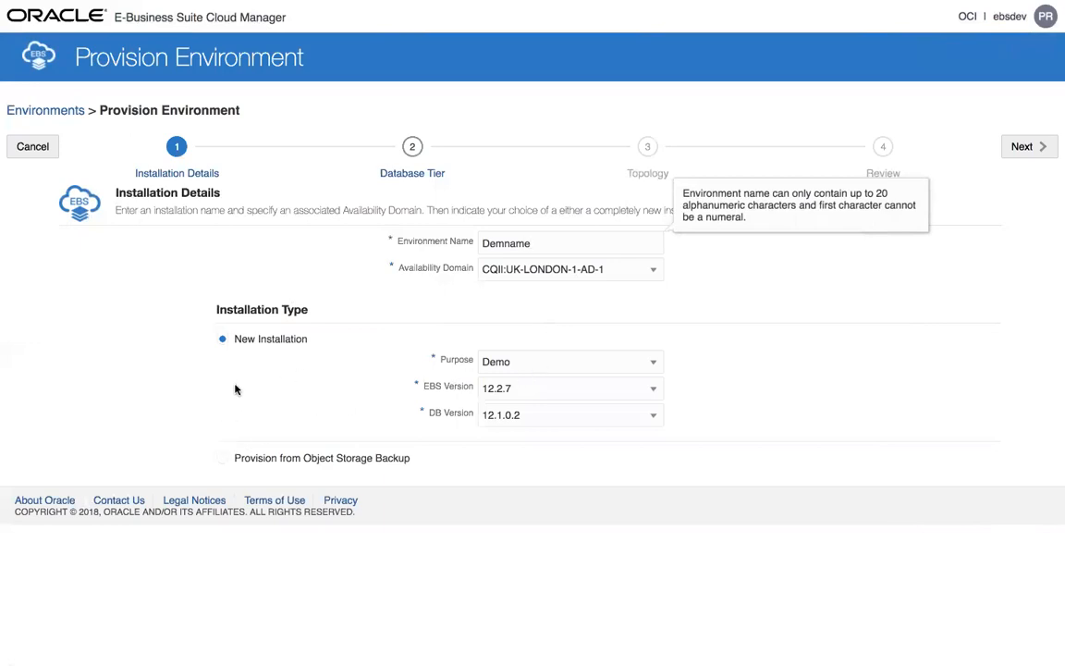
Compare the Object Storage Backup and New Installation options, keep New Installation, and proceed to the database tier settings.
left_click(222, 459)
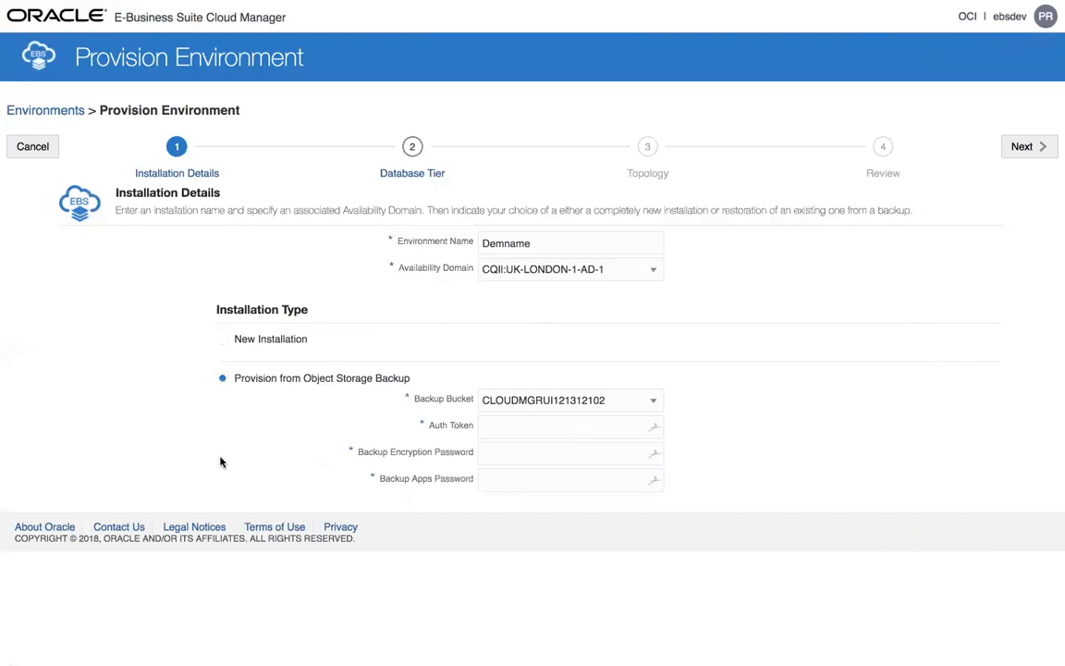
left_click(223, 340)
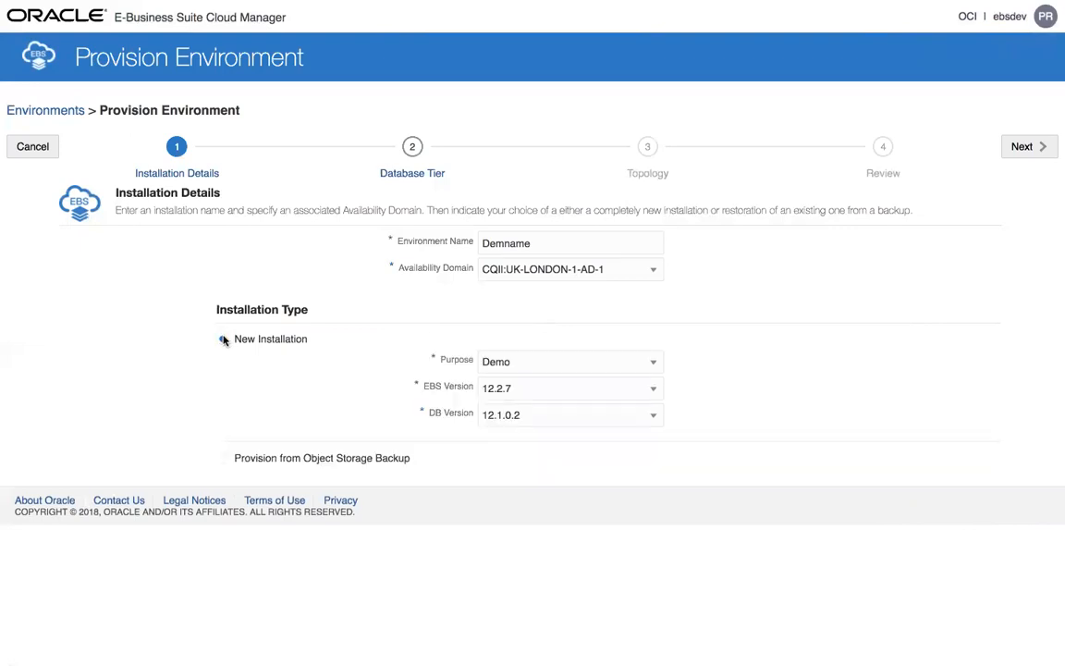
left_click(223, 458)
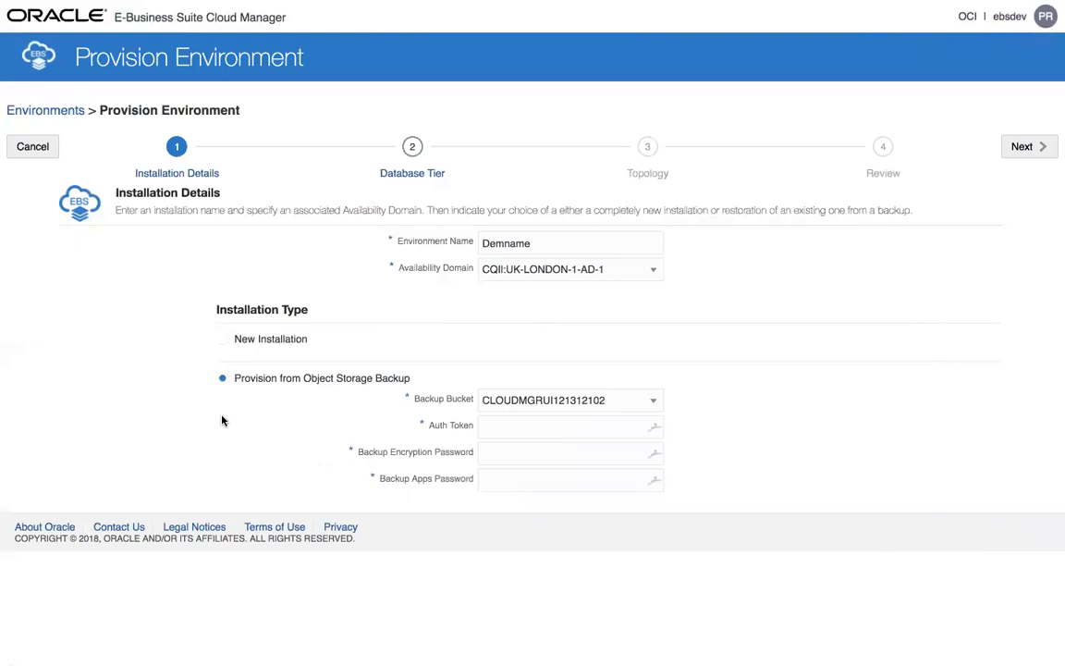
left_click(222, 340)
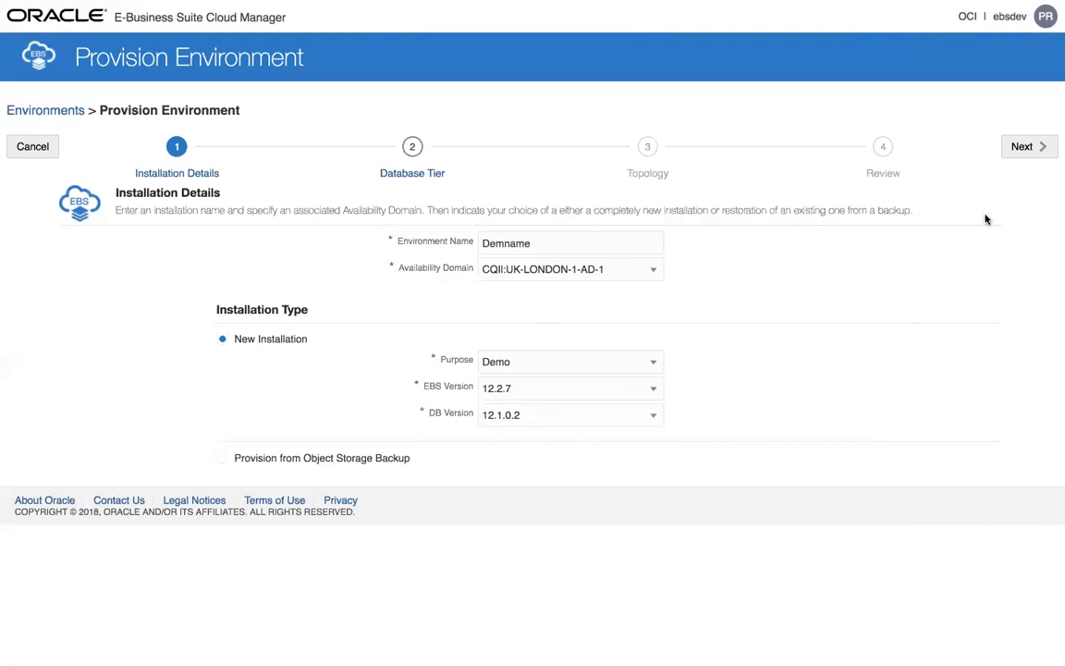
left_click(1038, 148)
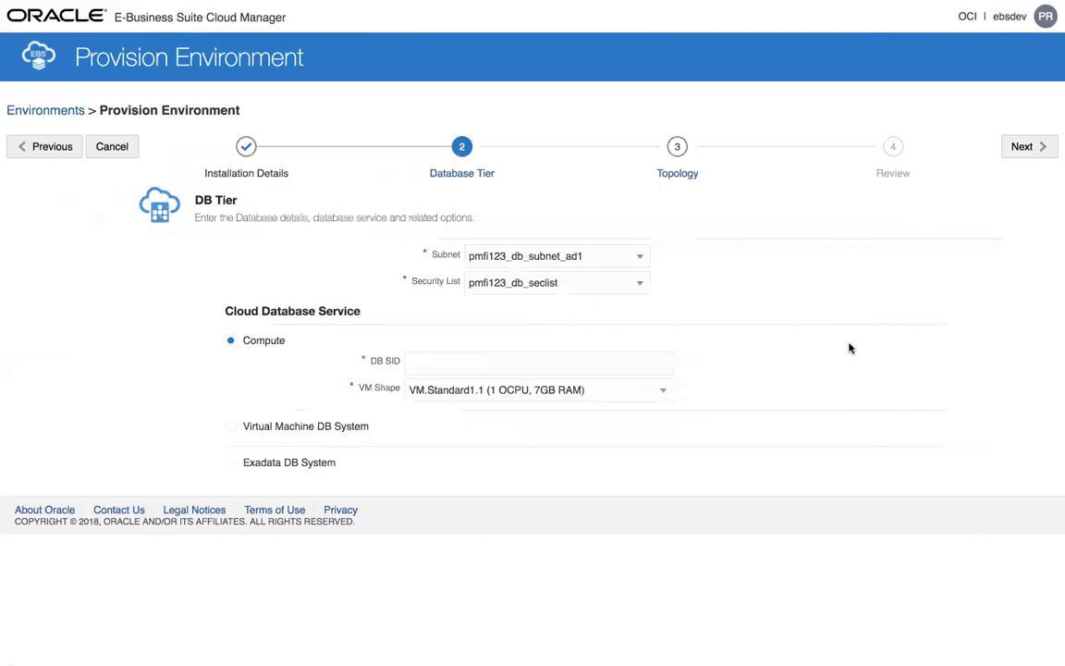
Examine the available subnets and security lists for the database tier.
left_click(639, 259)
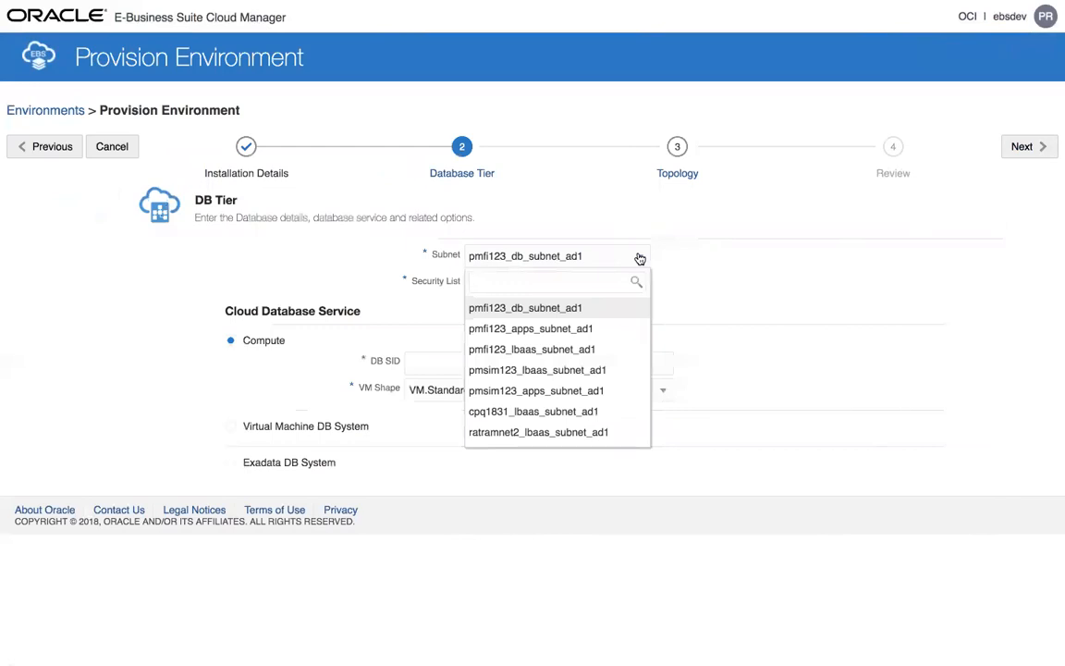
left_click(640, 259)
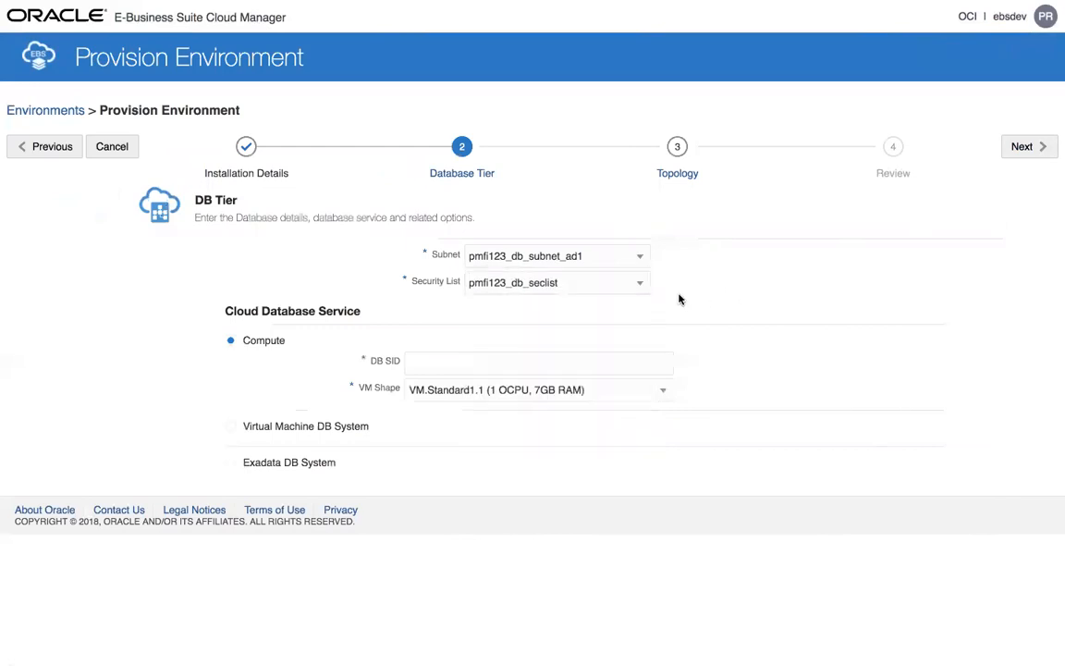
left_click(641, 285)
left_click(717, 290)
Compare the Exadata, Virtual Machine and Compute database service options and select Virtual Machine DB System.
left_click(233, 467)
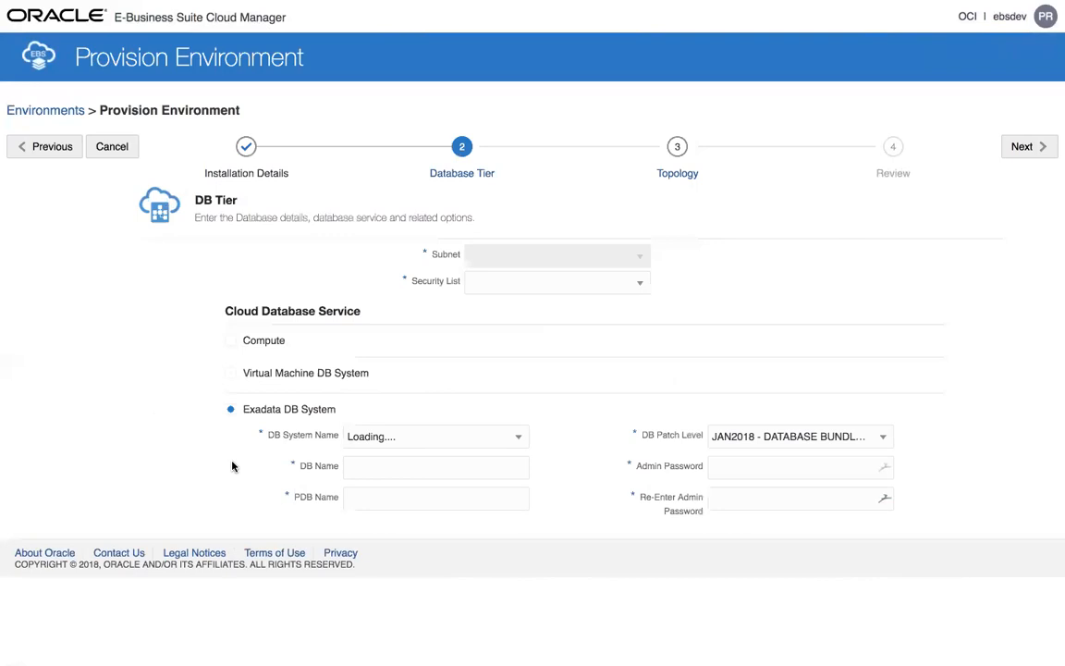
left_click(231, 374)
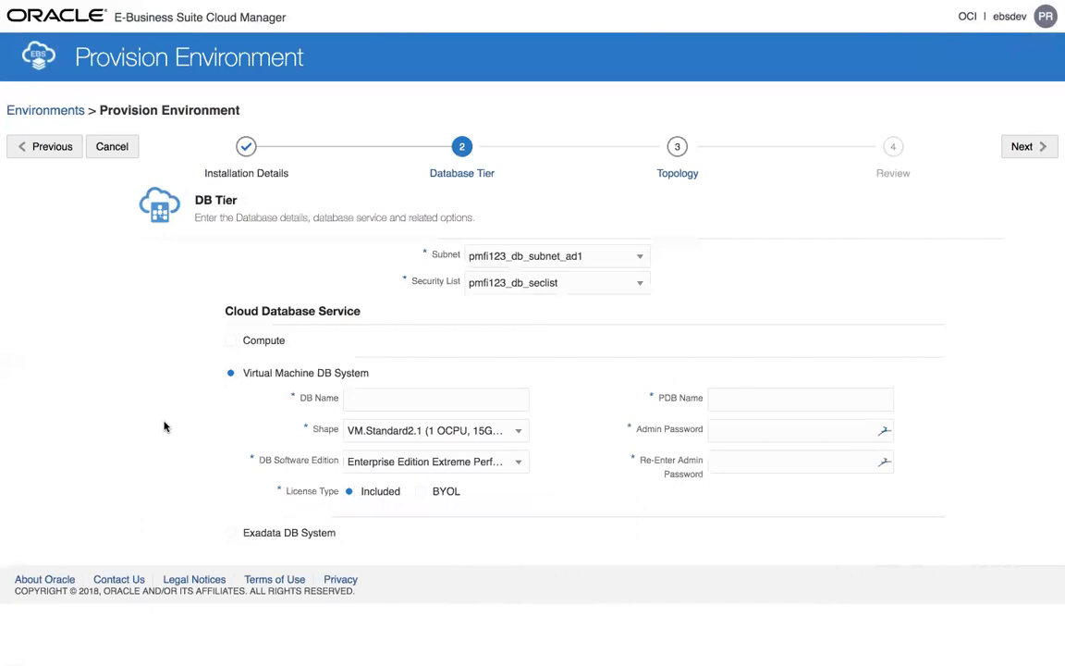
left_click(230, 340)
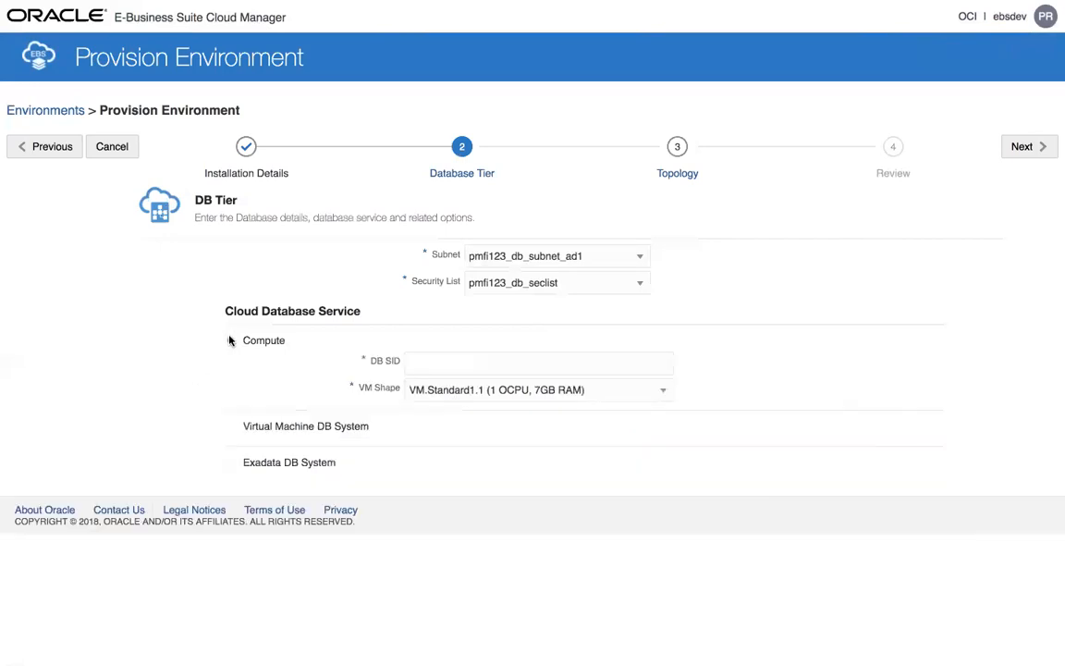
left_click(231, 463)
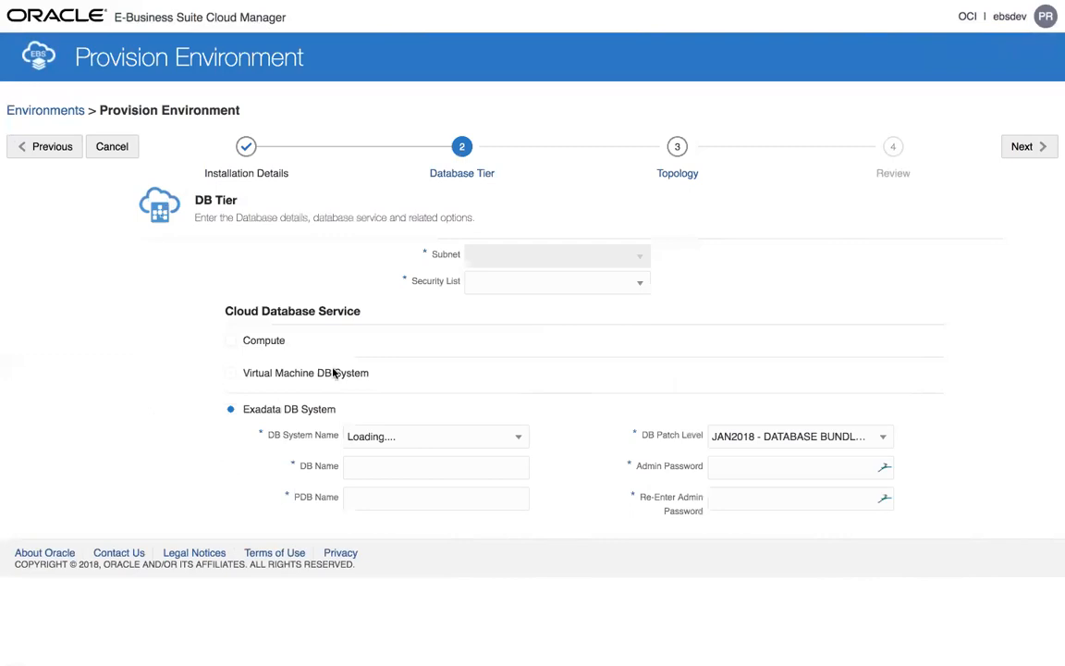
left_click(231, 374)
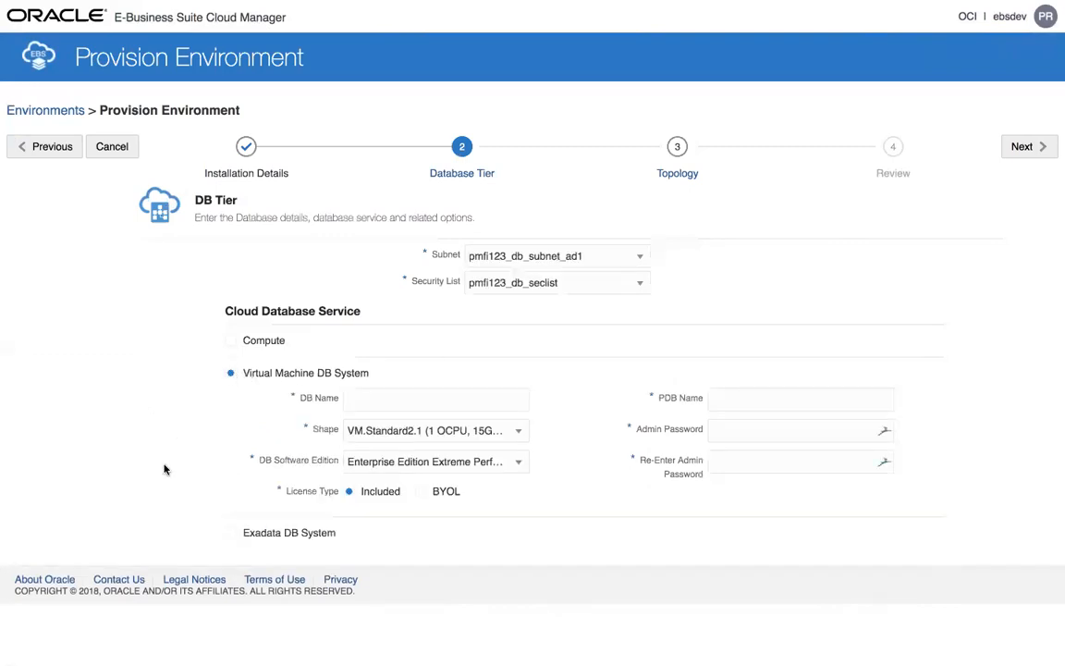
Name the database NadiaDB, with shape VM.Standard2.2 (2 OCPU, 30GB RAM) and the Enterprise Edition Extreme Performance software edition.
left_click(405, 396)
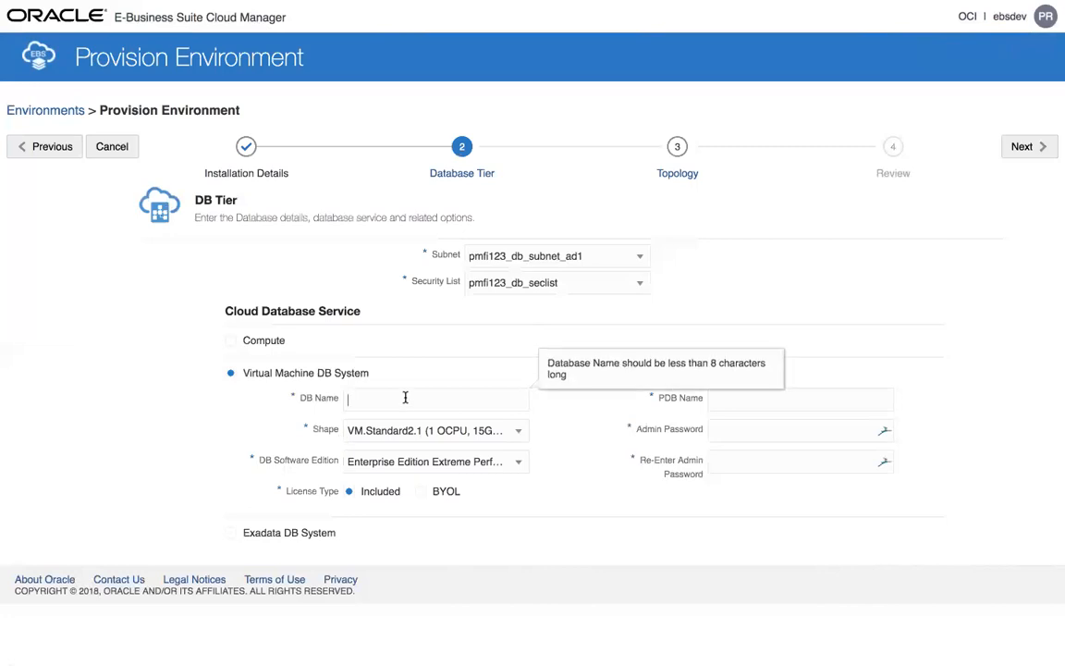
type("NadiaDB")
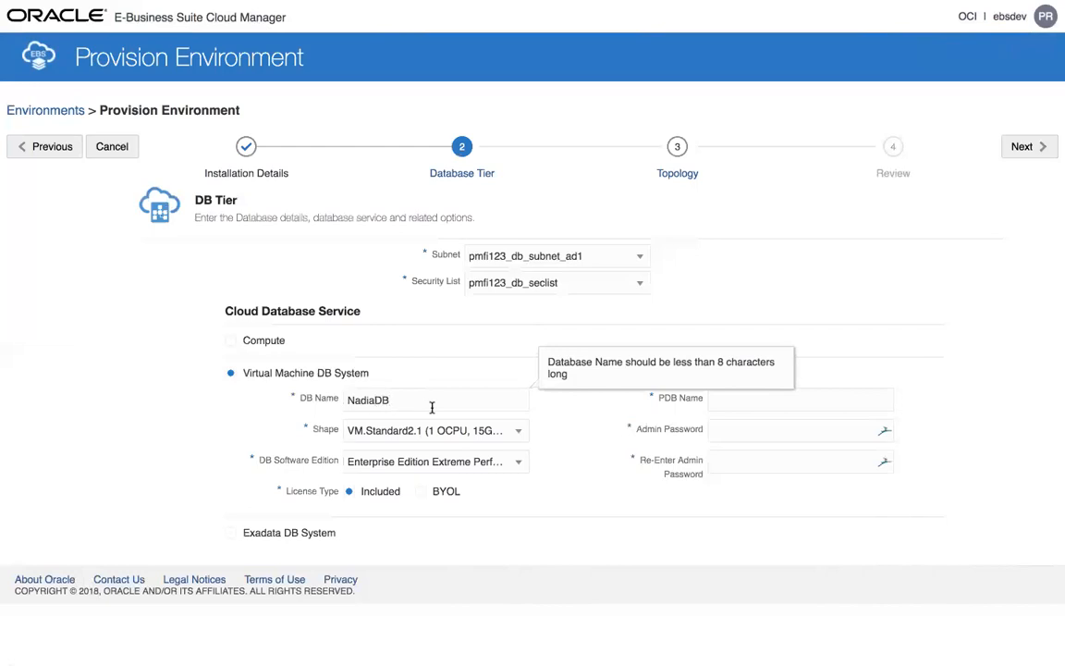
left_click(519, 433)
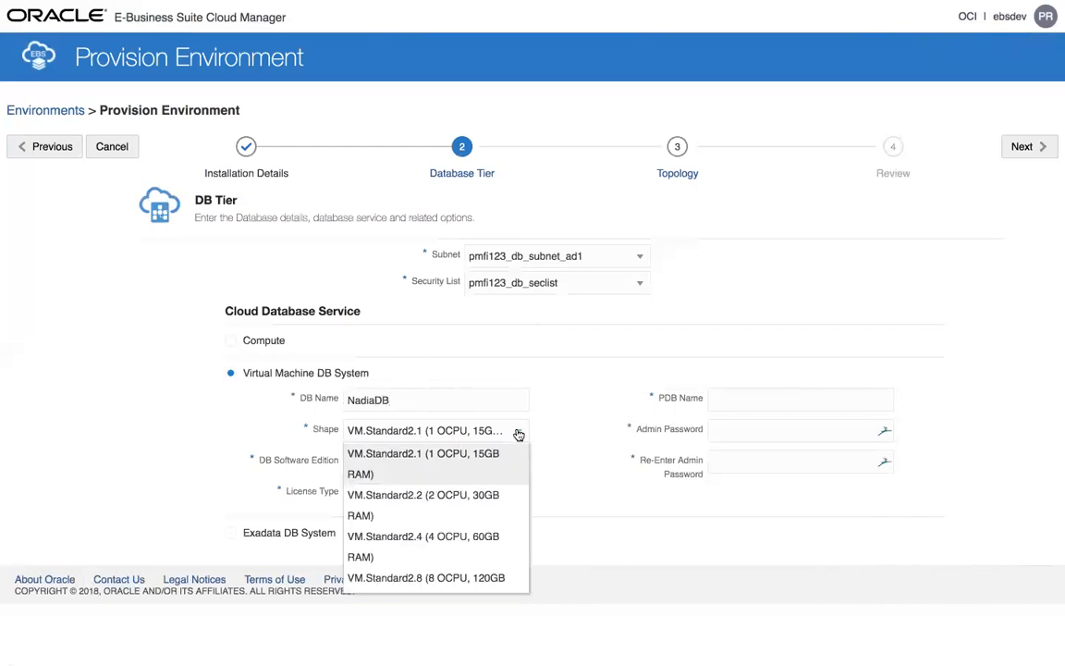
left_click(453, 504)
left_click(518, 463)
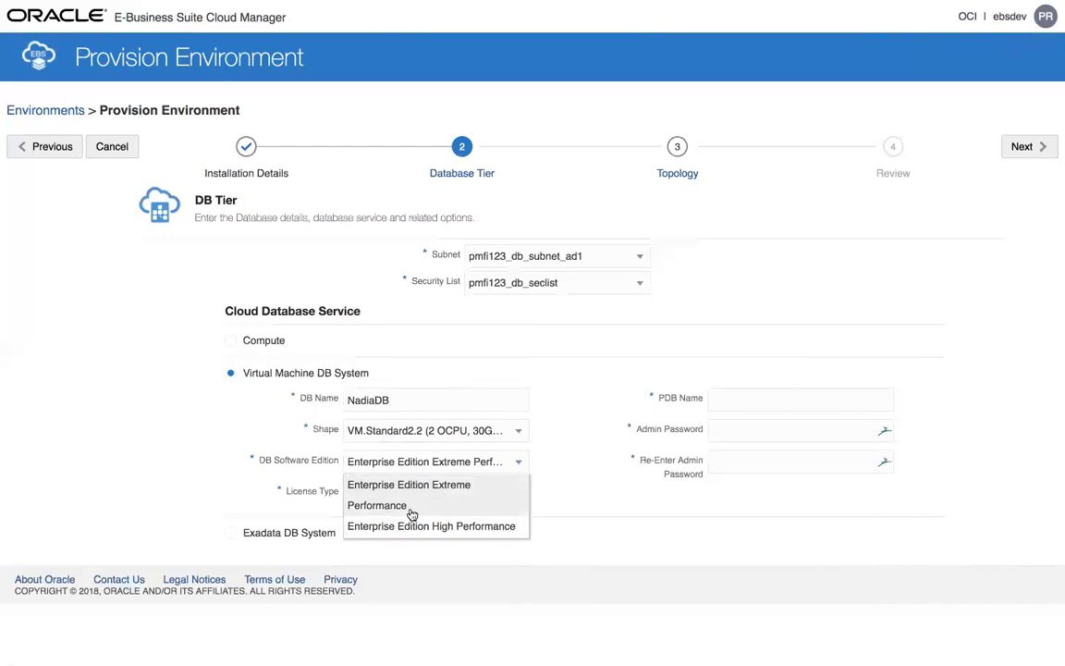
left_click(467, 504)
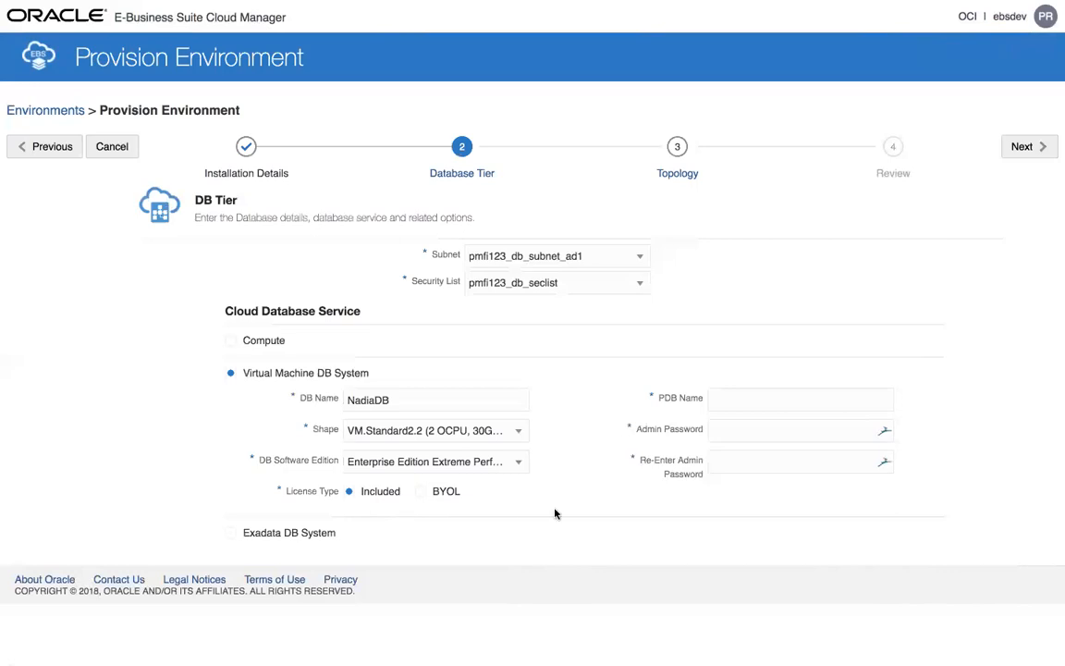
Set the PDB name to PFNName, enter and re-enter the admin password, and proceed to the topology settings.
left_click(729, 404)
type("PFNName")
left_click(769, 428)
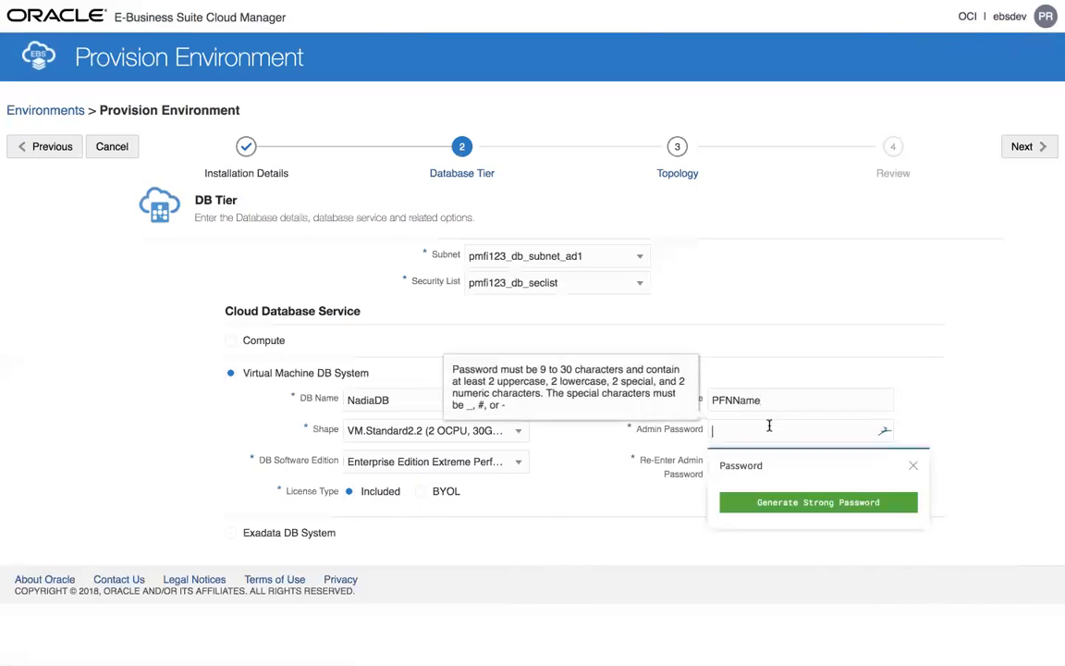
type("•••••••••••••")
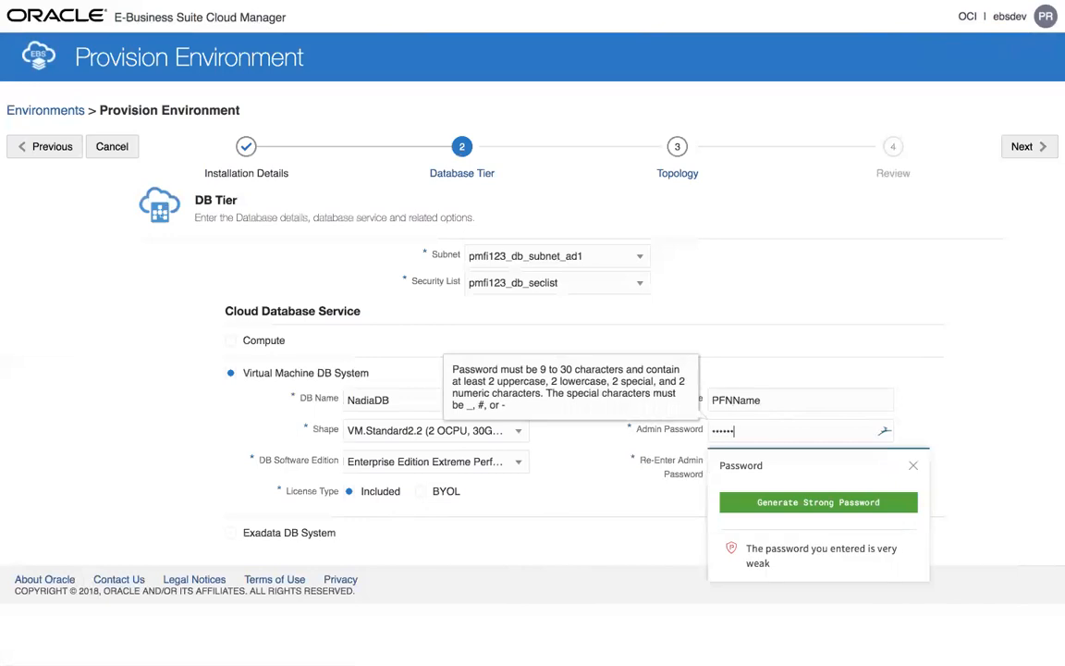
type("••")
left_click(620, 497)
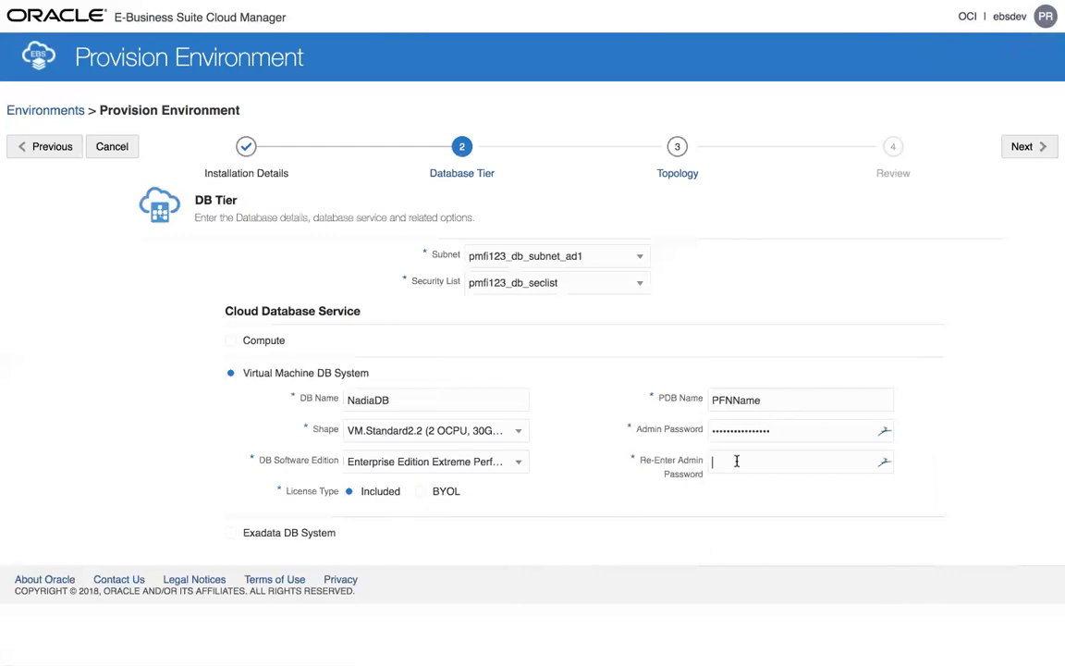
left_click(737, 461)
type("•••••••••")
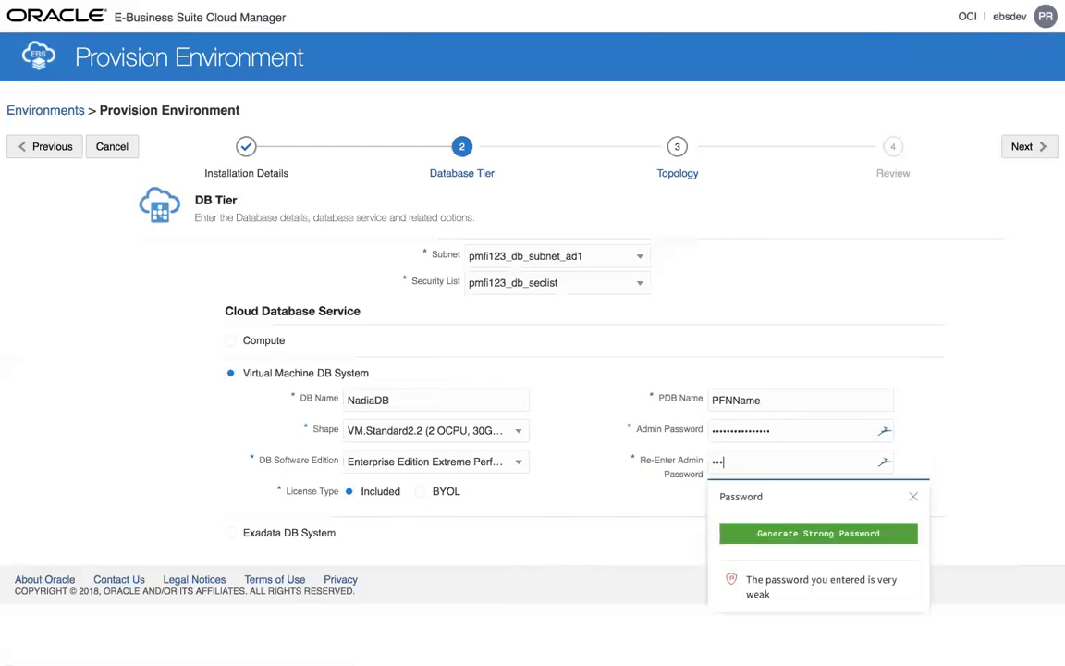
type("•••••••")
left_click(629, 503)
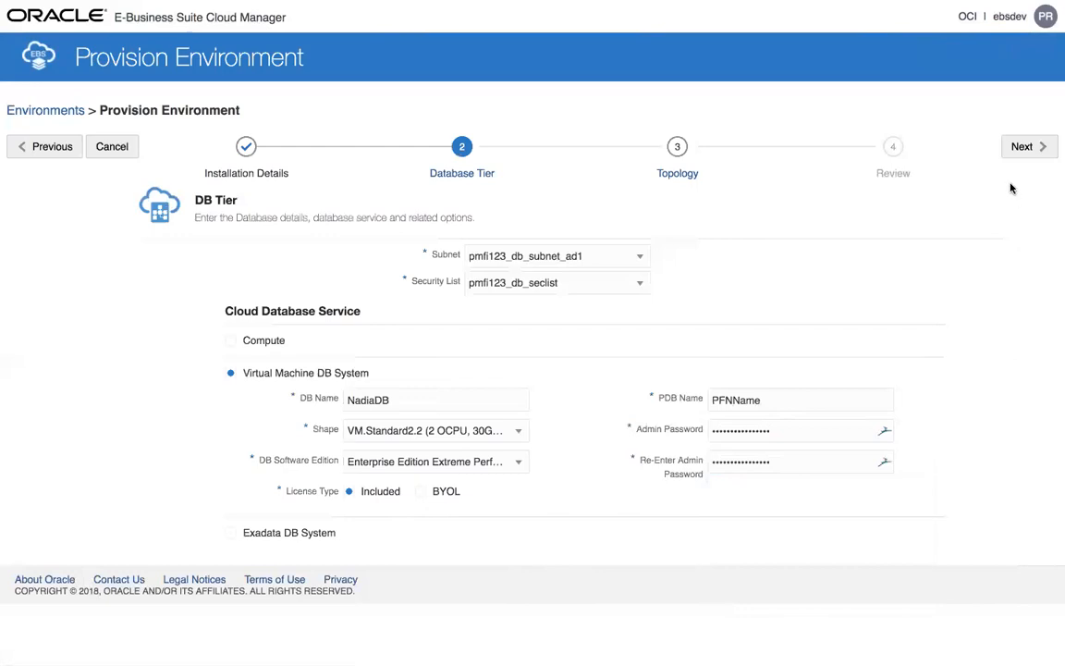
left_click(1024, 147)
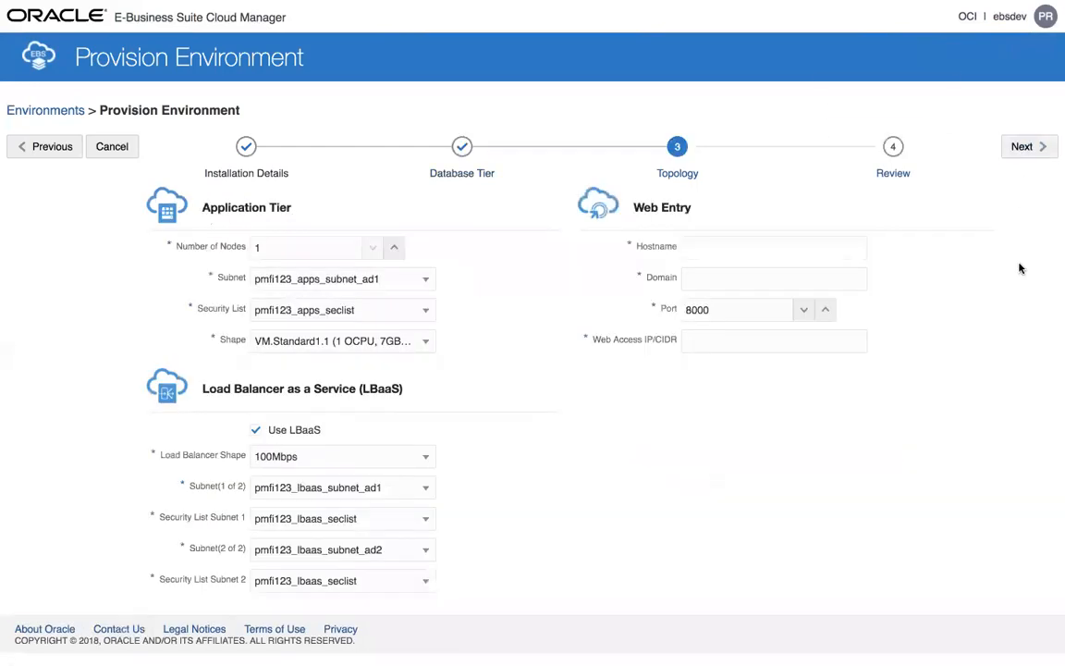
Set the application tier to 3 nodes with shape VM.Standard1.4 (4 OCPU, 28GB RAM), after checking the available subnets and security lists.
left_click(930, 166)
left_click(395, 248)
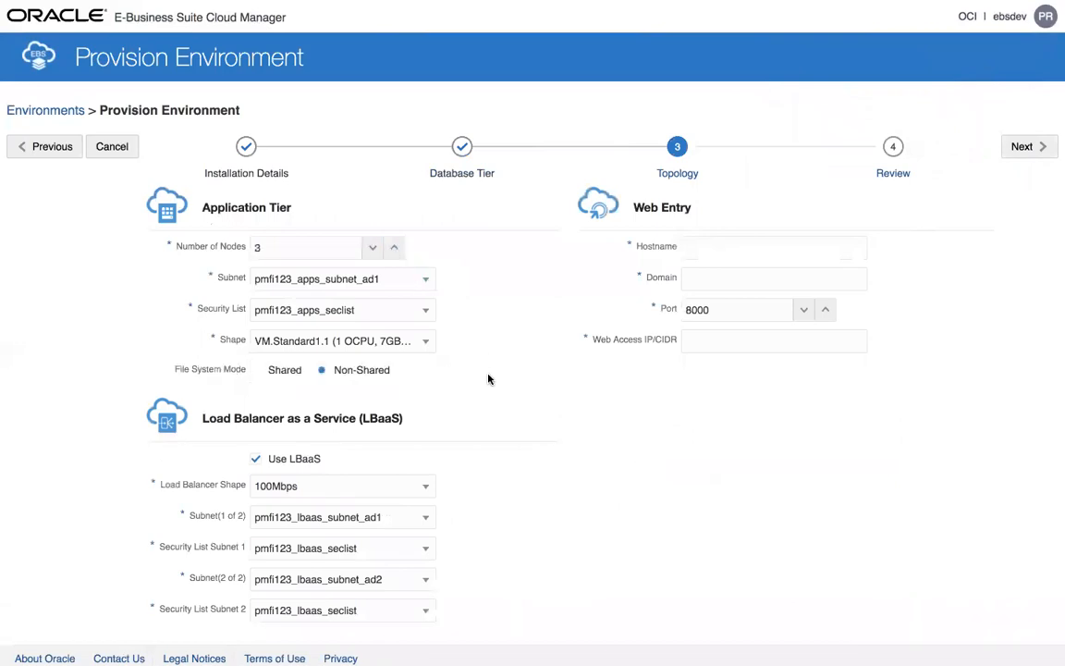
left_click(425, 281)
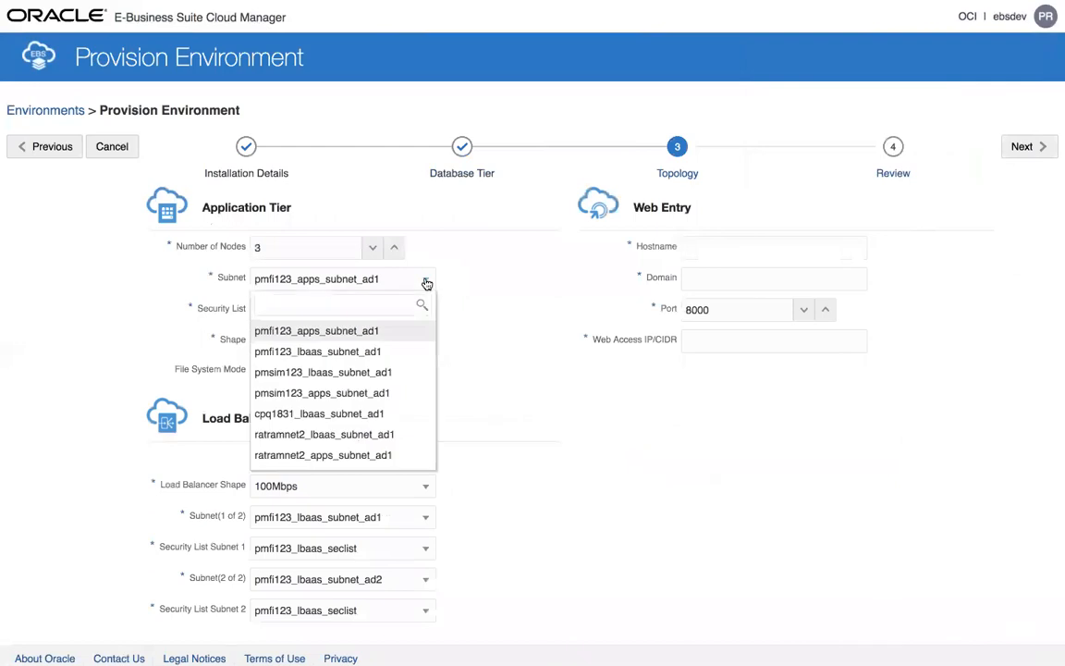
left_click(427, 281)
left_click(420, 313)
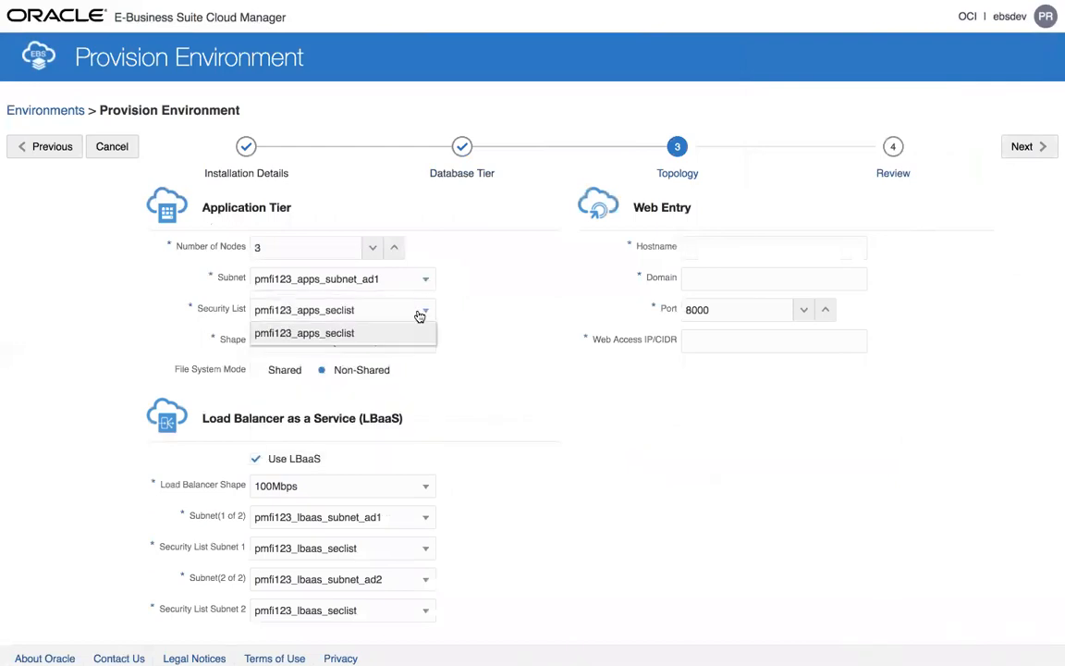
left_click(464, 351)
left_click(425, 344)
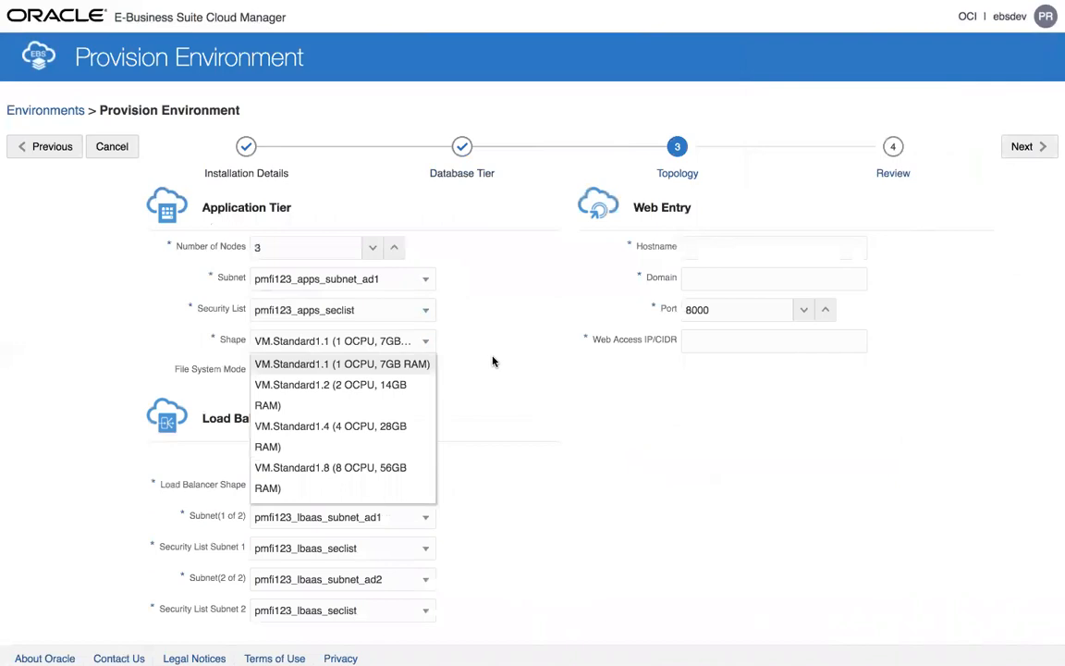
left_click(351, 431)
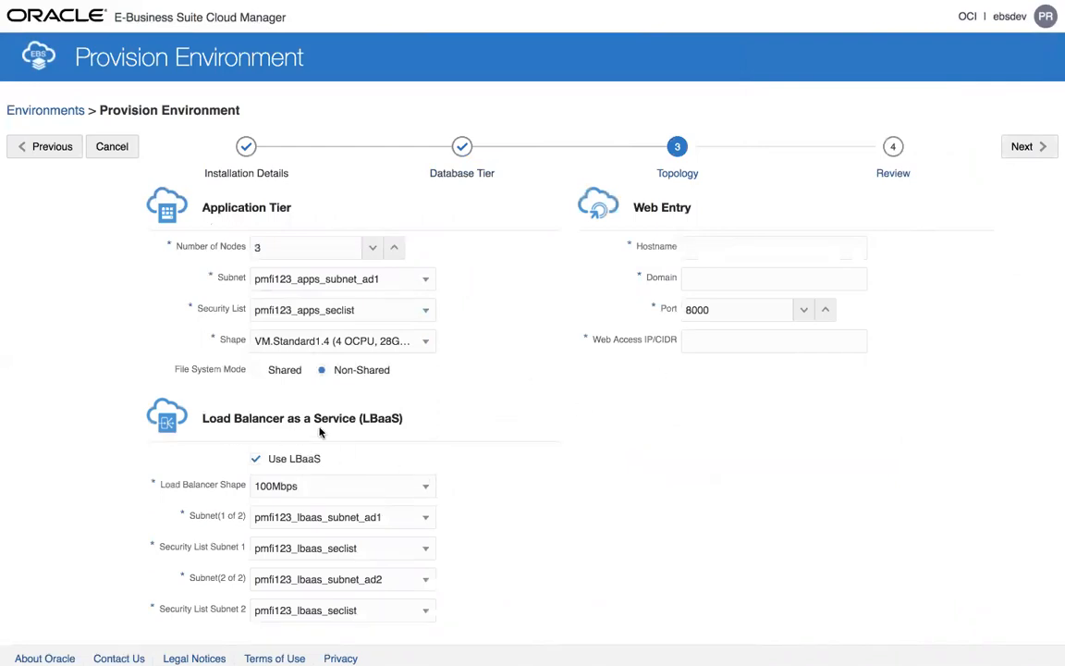
Keep LBaaS enabled, set web entry hostname NameNadia, domain NadiaDM and Web Access IP/CIDR 11.12.13.14/15, and proceed to the review.
left_click(255, 461)
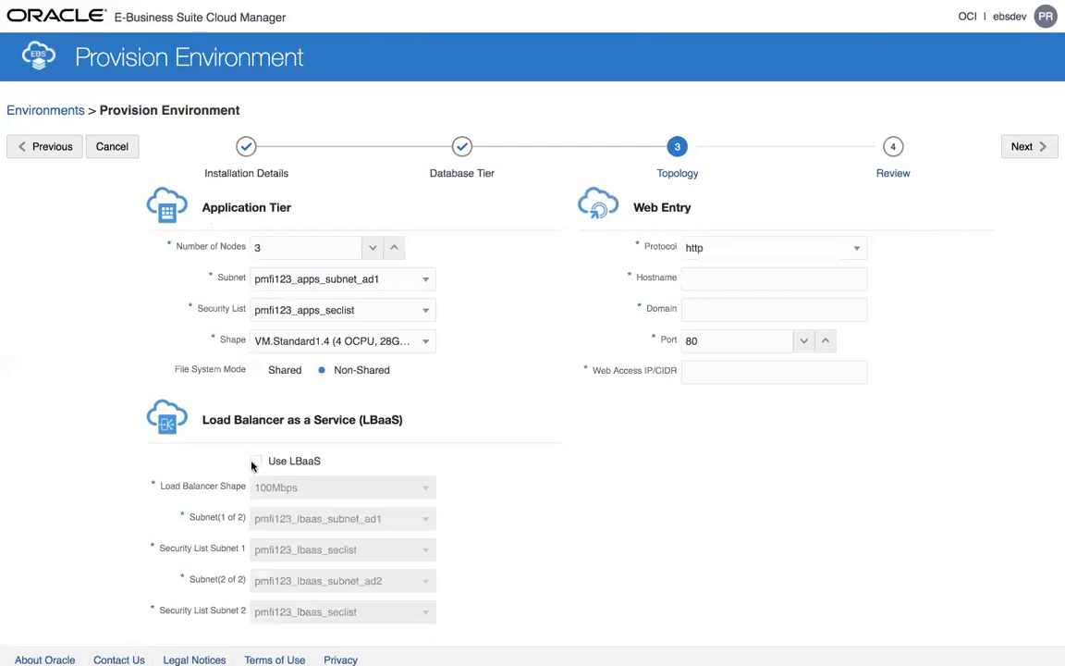
left_click(255, 461)
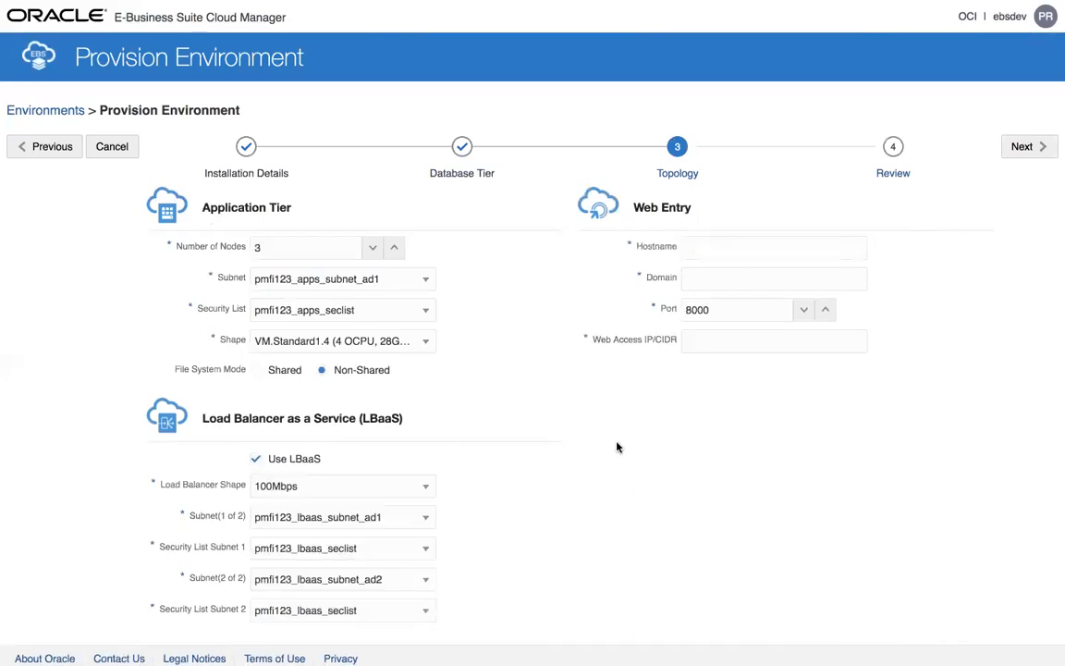
left_click(724, 248)
type("NameNadia")
left_click(726, 278)
type("NadiaDM")
left_click(725, 313)
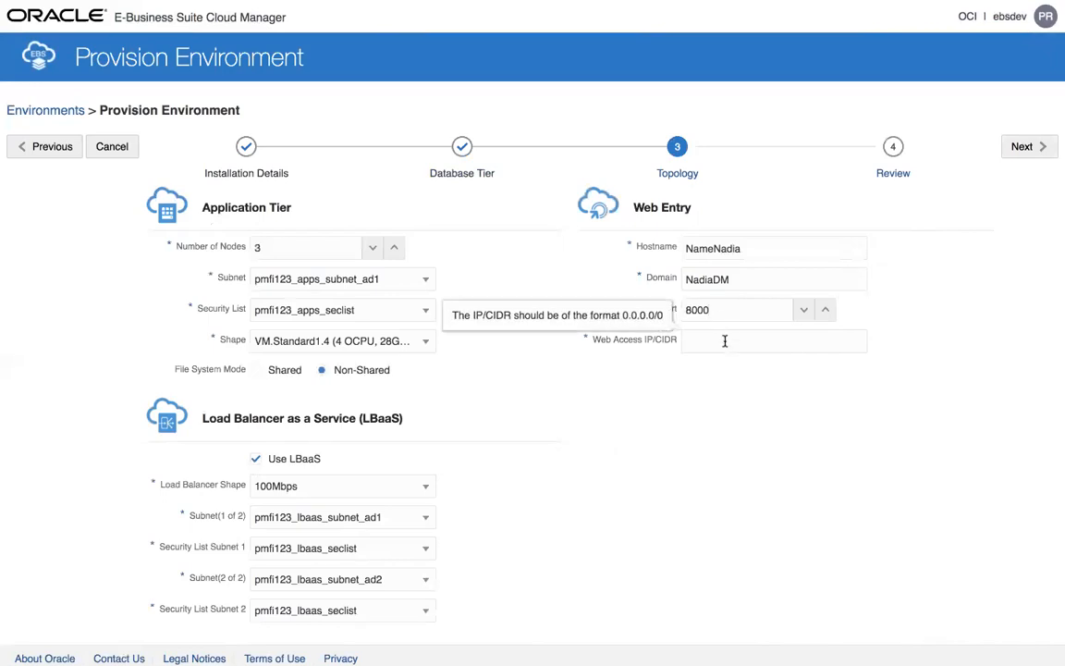
type("11.12.13.14/15")
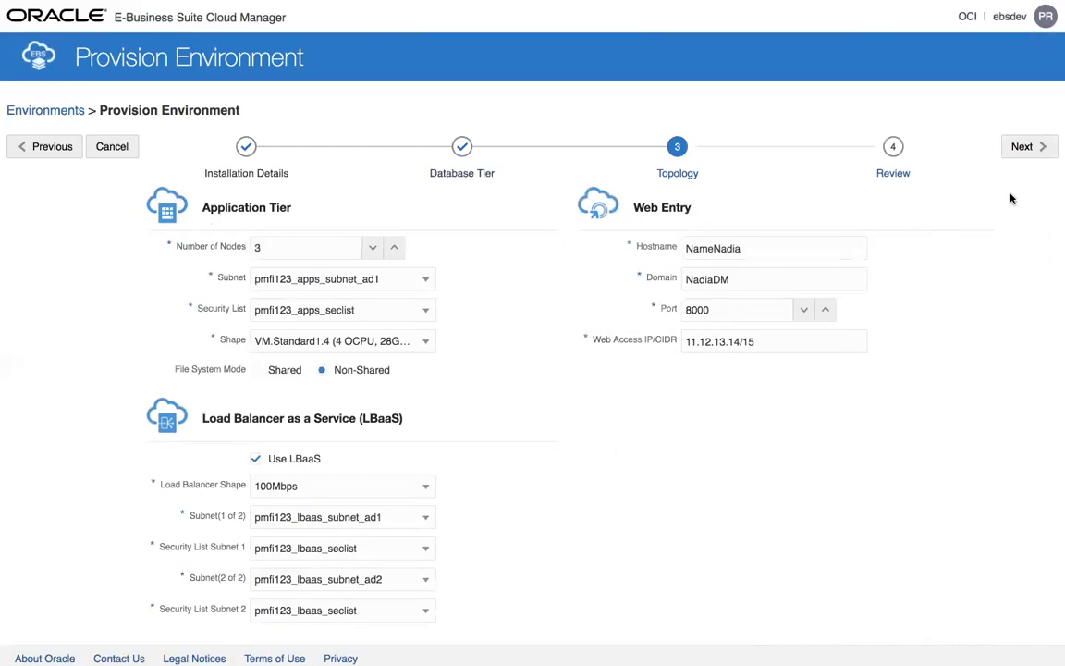
left_click(1027, 147)
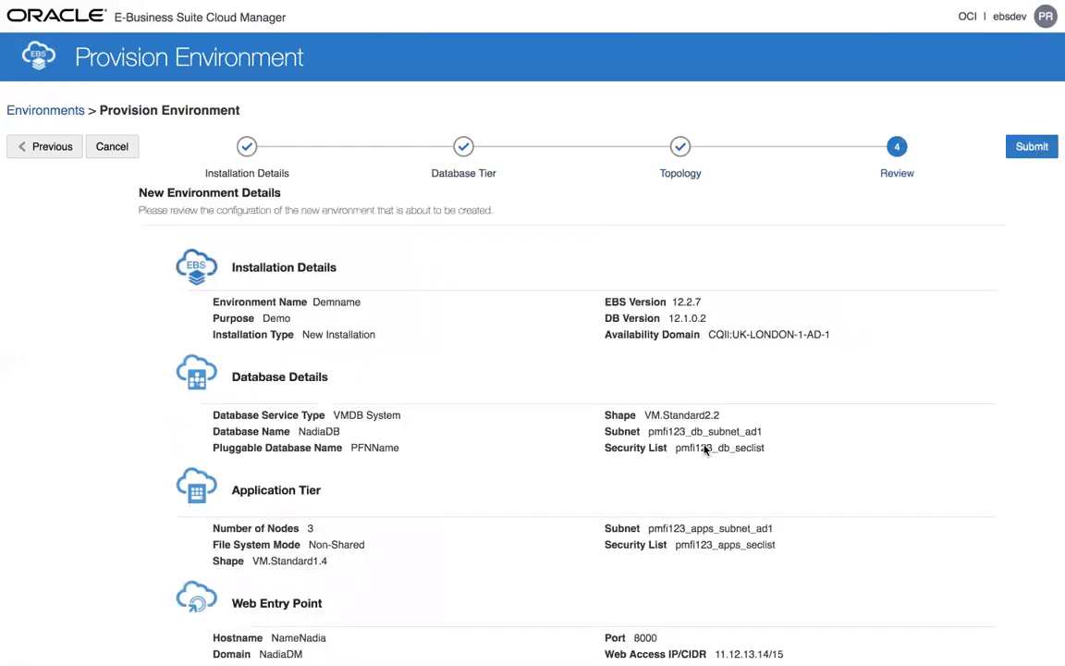
Review the new environment's installation, database, application tier, web entry and load balancer details, and cancel the provisioning.
scroll(640, 409, "down", 3)
scroll(709, 430, "up", 1)
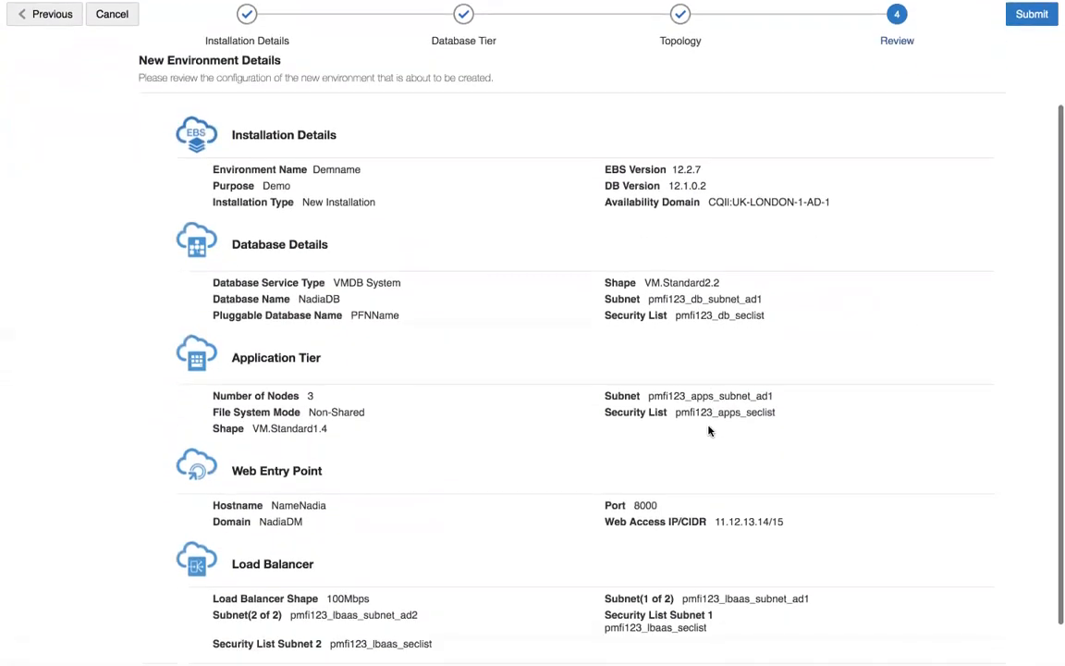
scroll(709, 431, "up", 2)
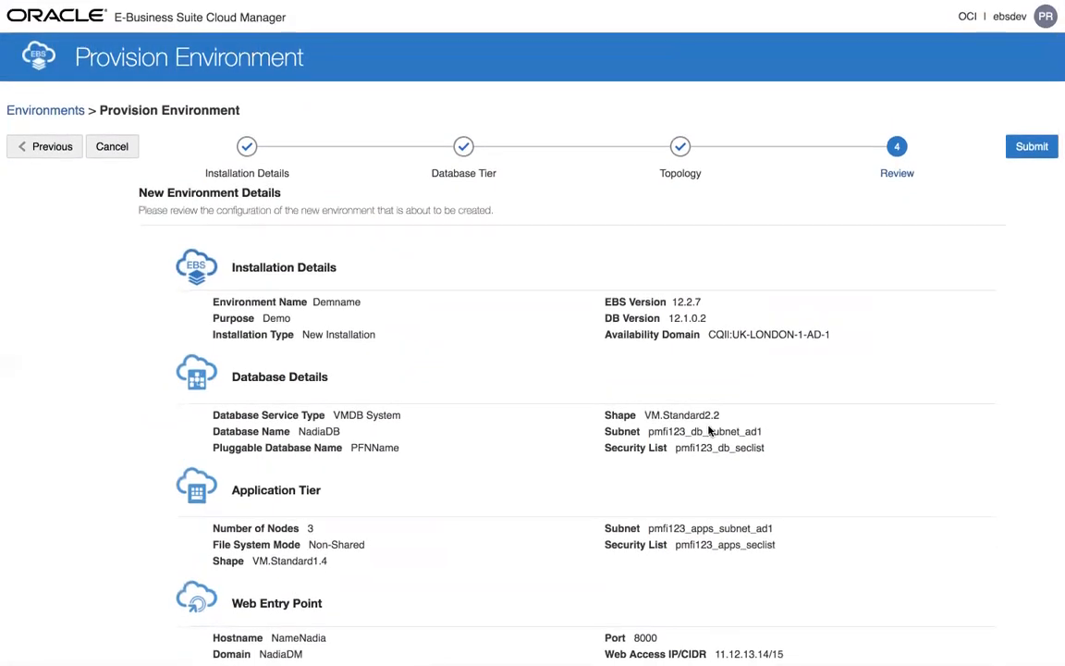
scroll(710, 431, "down", 1)
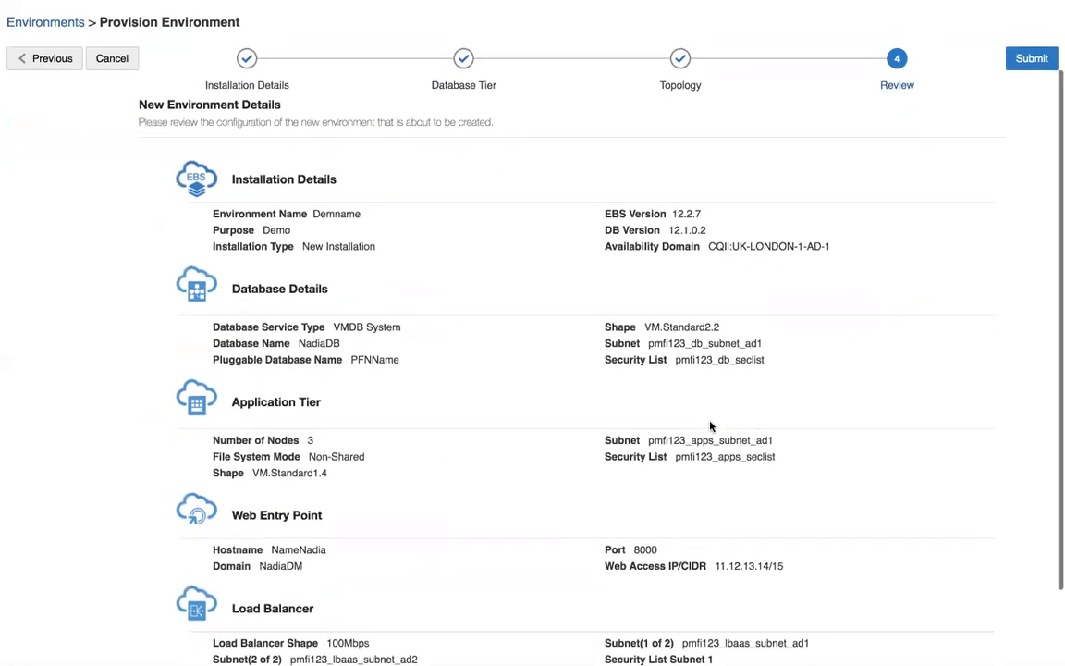
scroll(708, 428, "up", 1)
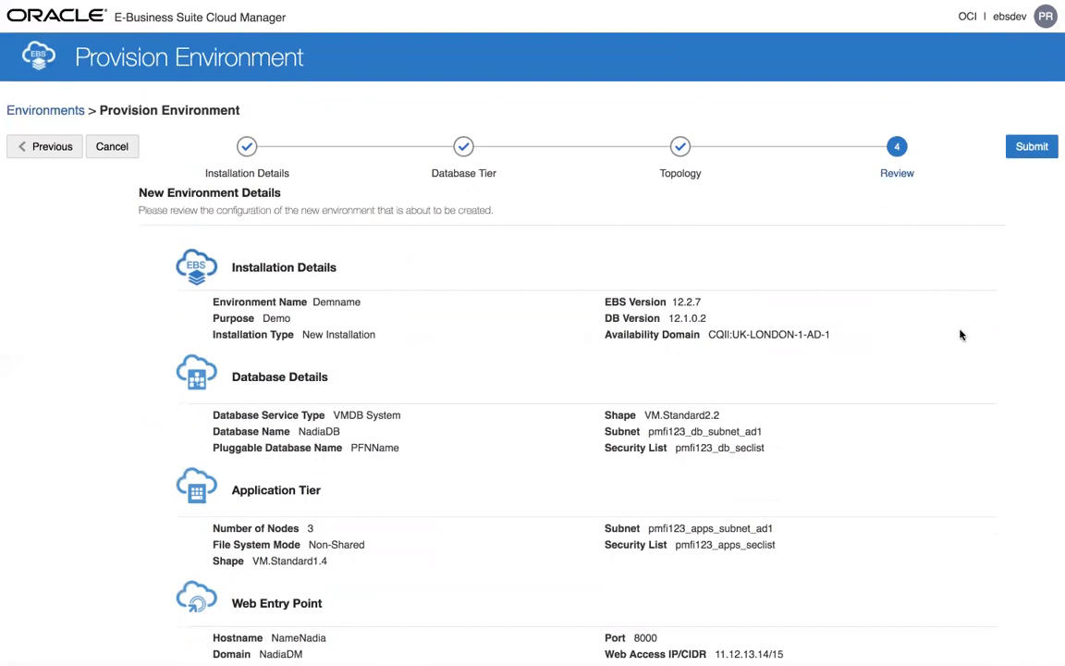
left_click(113, 148)
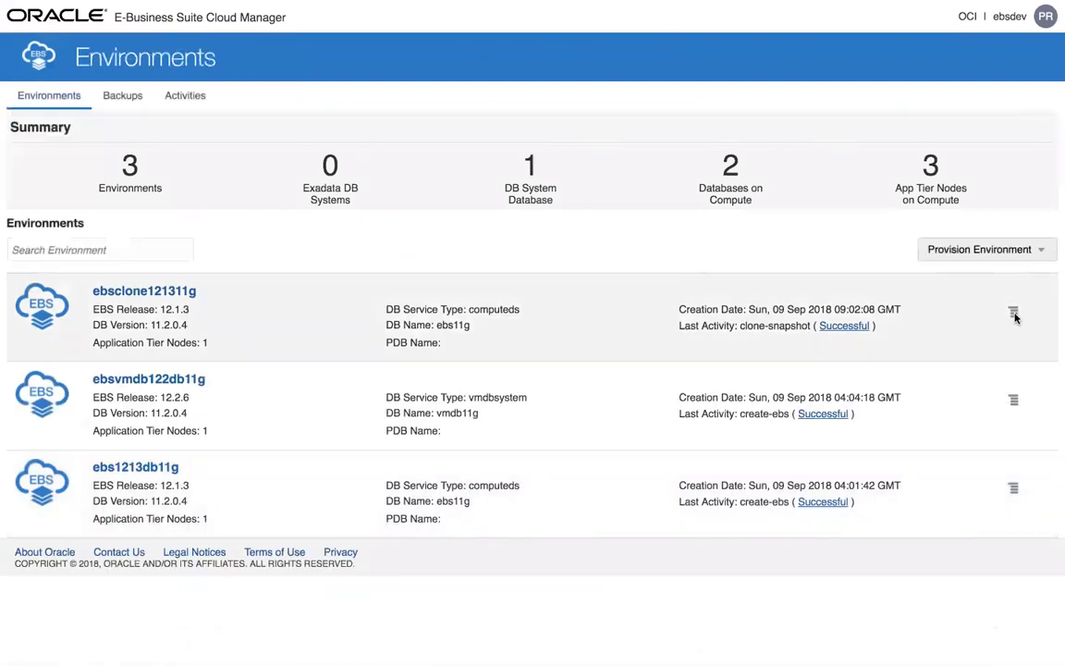
Open the clone form for the ebsclone121311g environment, examine the environment name requirements, and cancel the cloning.
left_click(1013, 314)
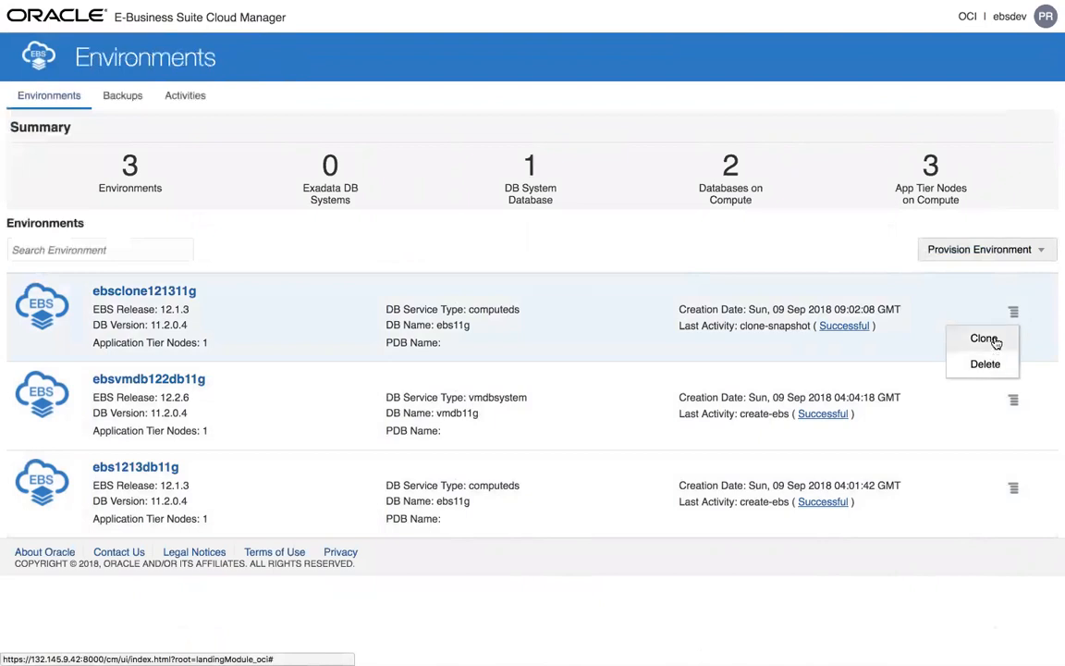
left_click(985, 339)
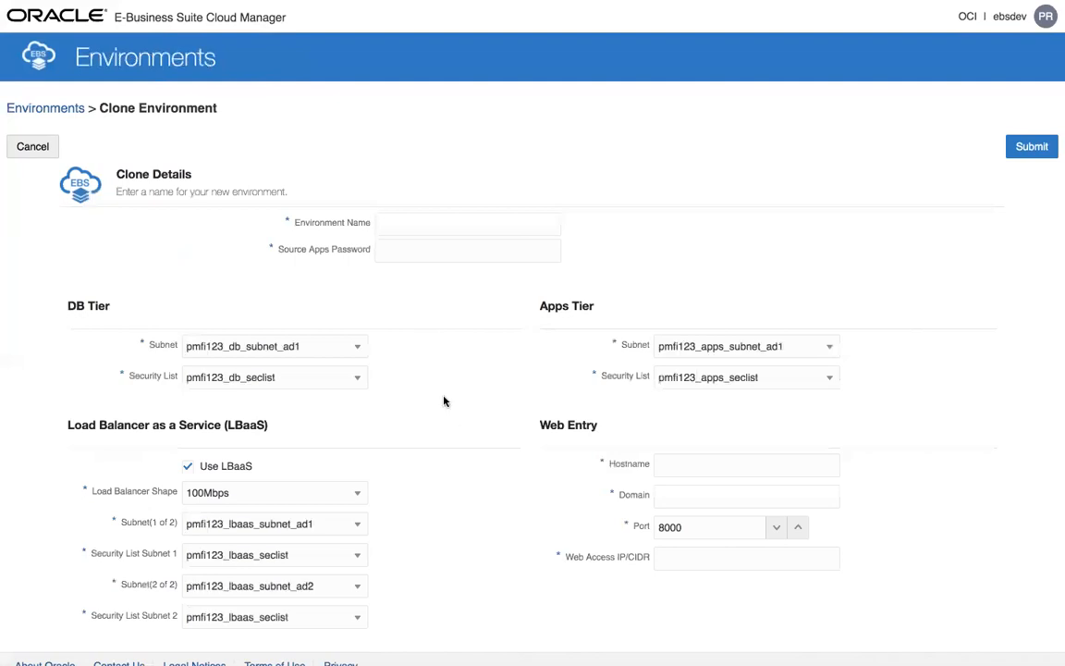
left_click(438, 227)
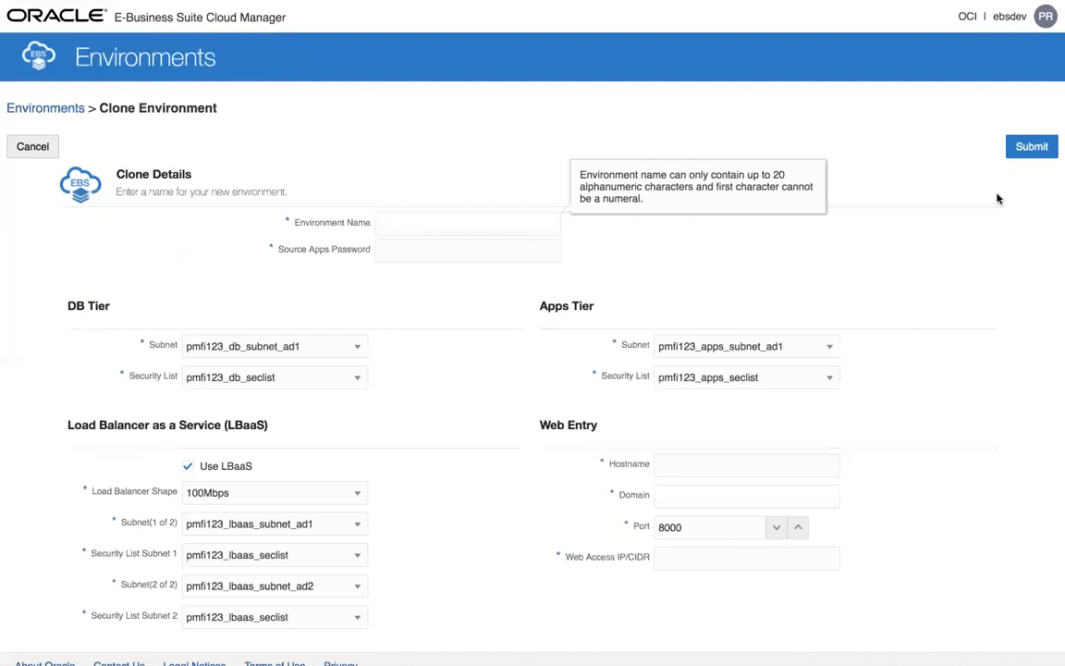
left_click(31, 140)
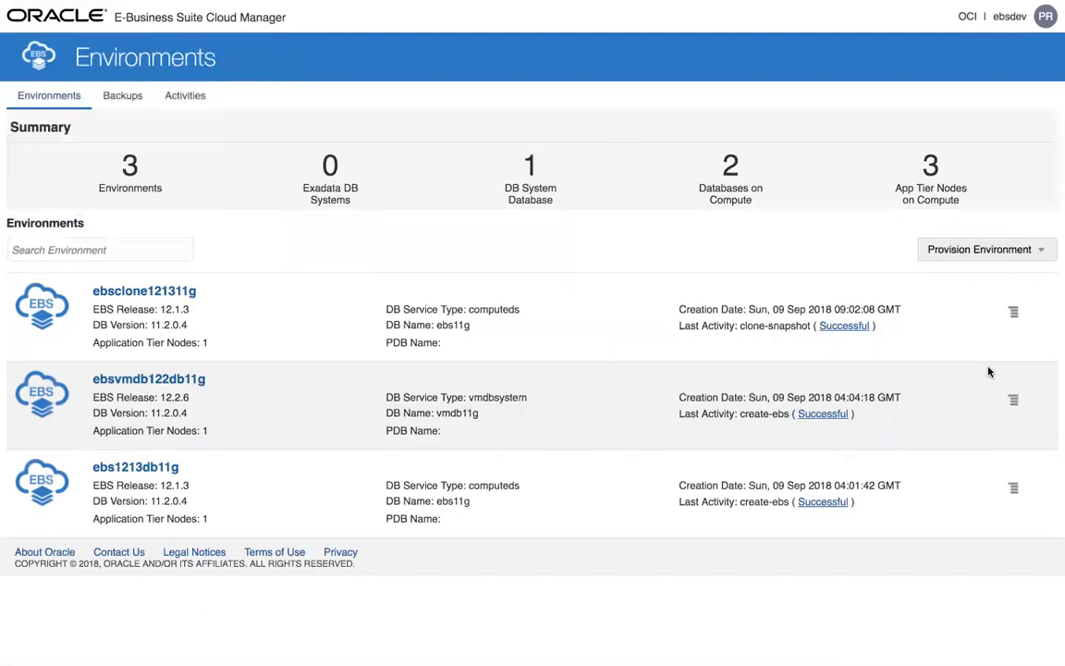
Request deletion of the ebsvmdb122db11g environment and decline the confirmation.
left_click(1014, 401)
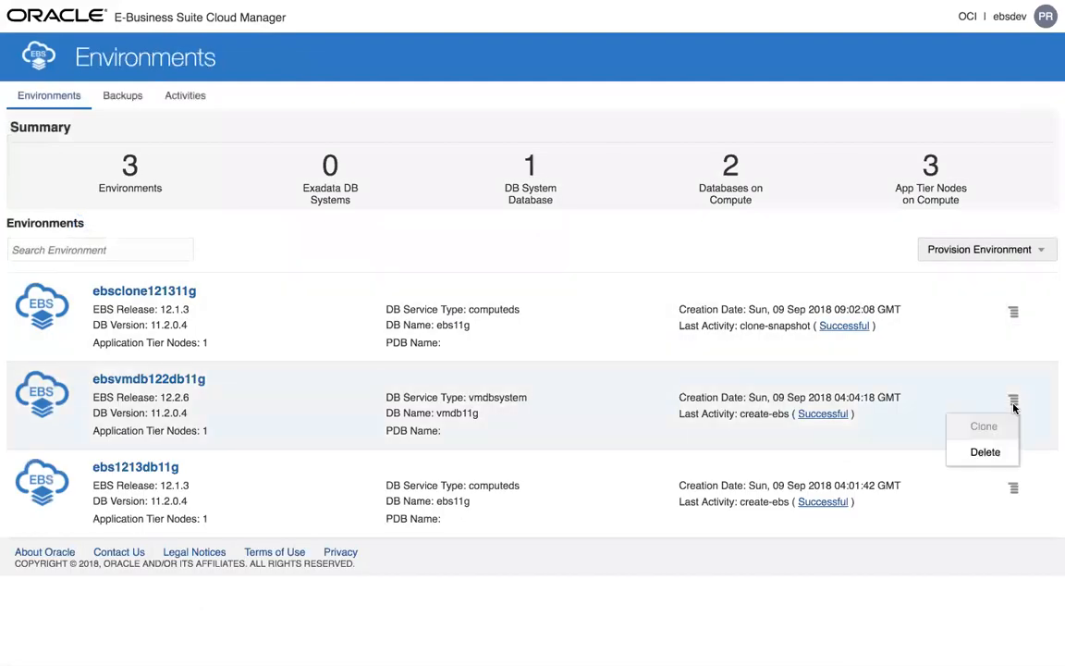
left_click(983, 460)
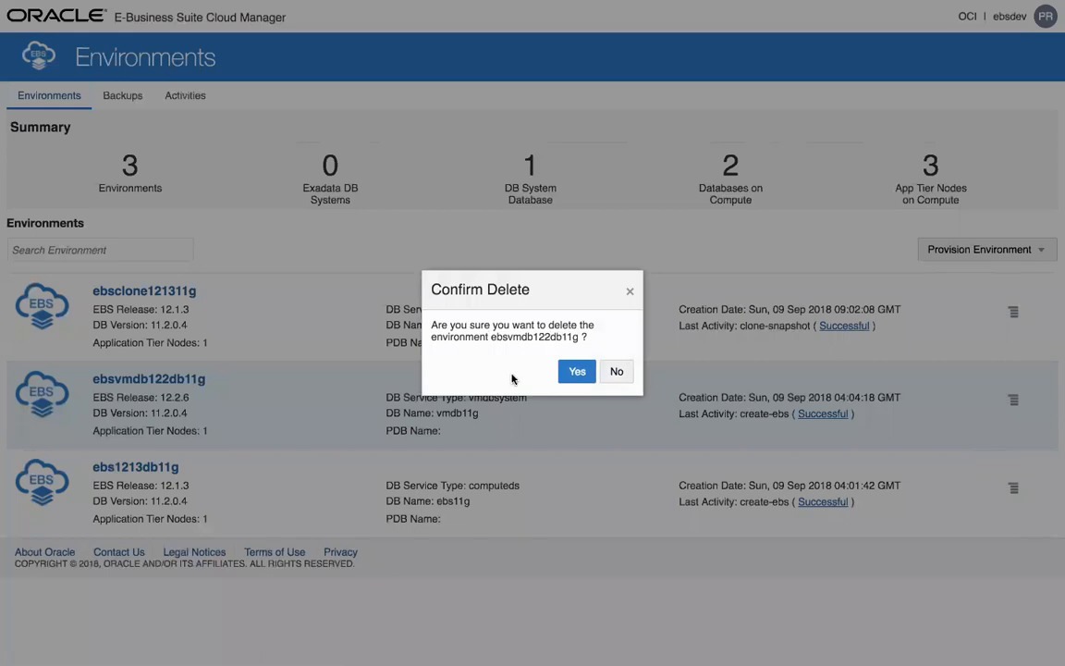
left_click(617, 373)
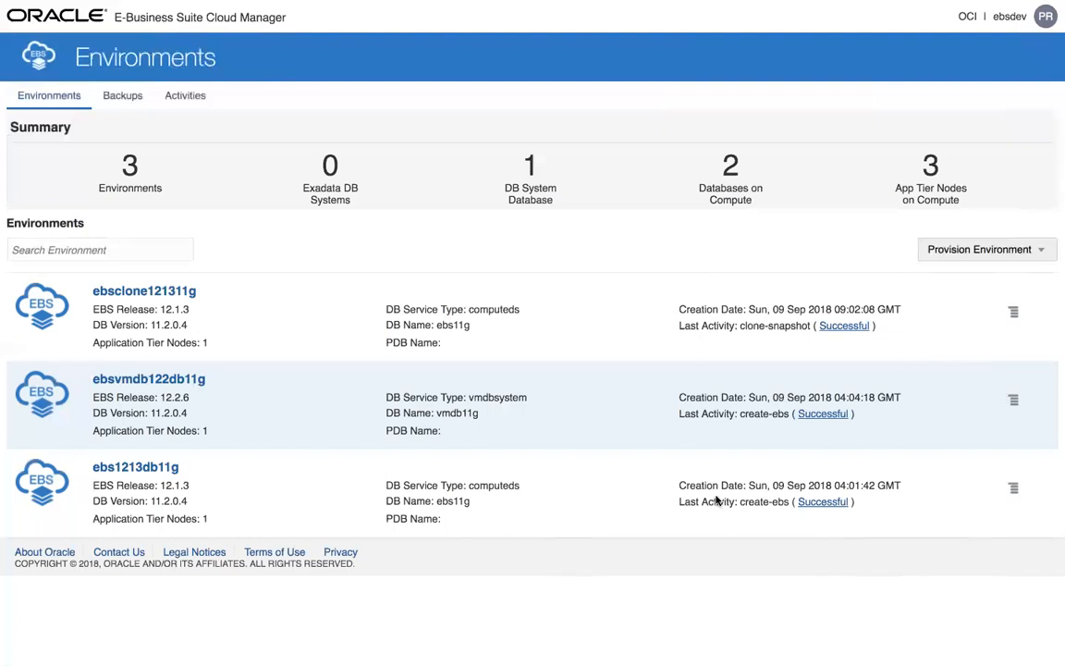
left_click(1042, 250)
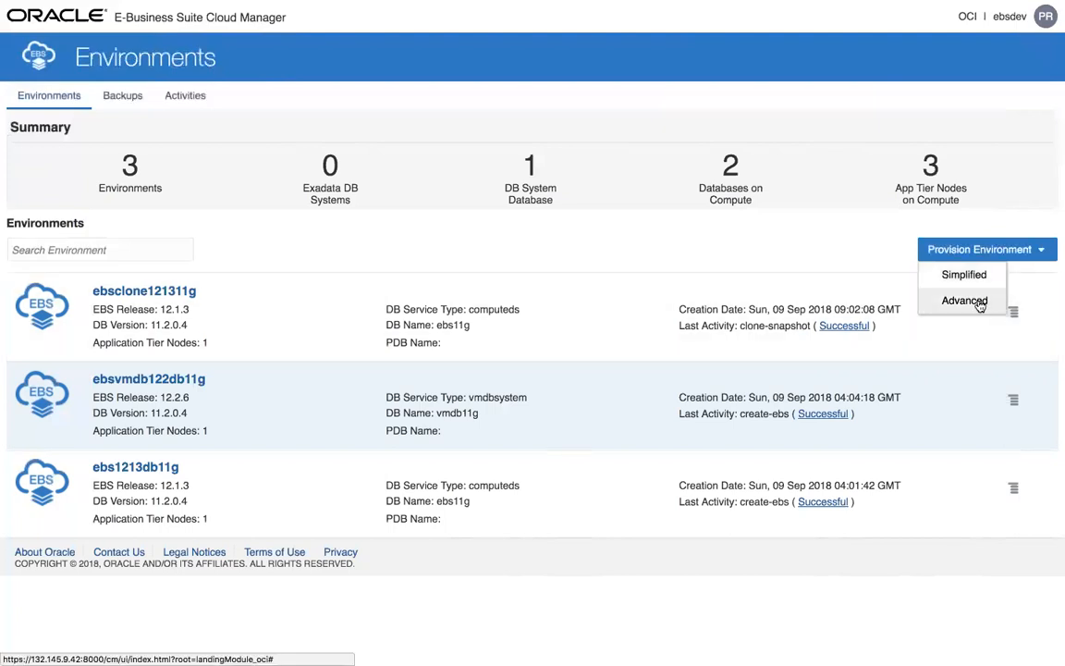
left_click(1014, 313)
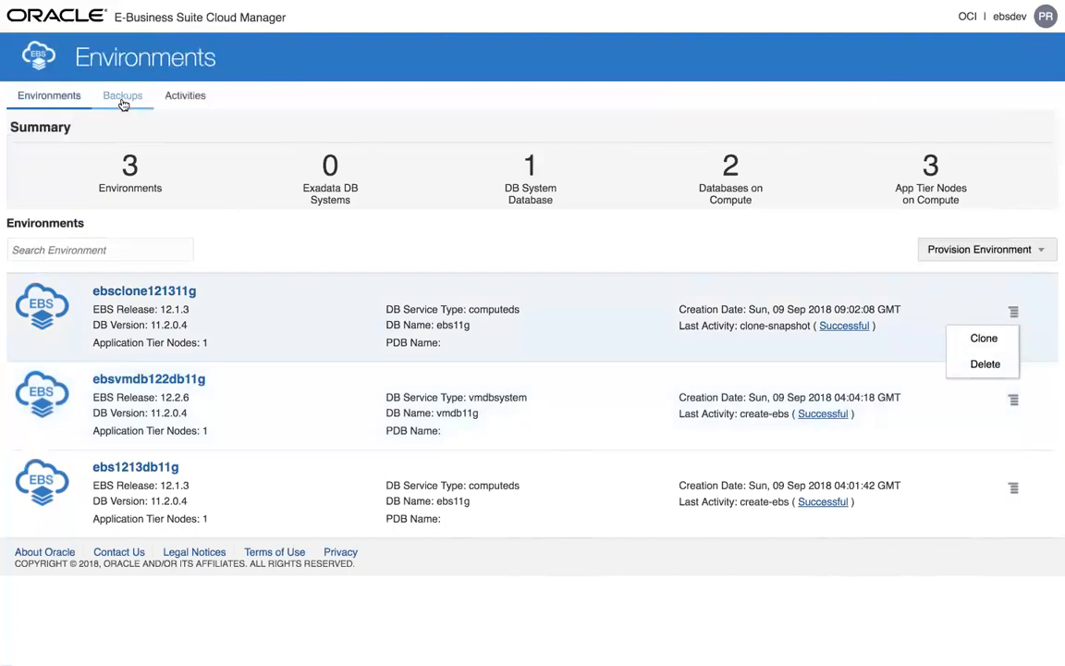
Browse the complete list of backups, including their EBS versions, database versions and restored sizes.
left_click(123, 96)
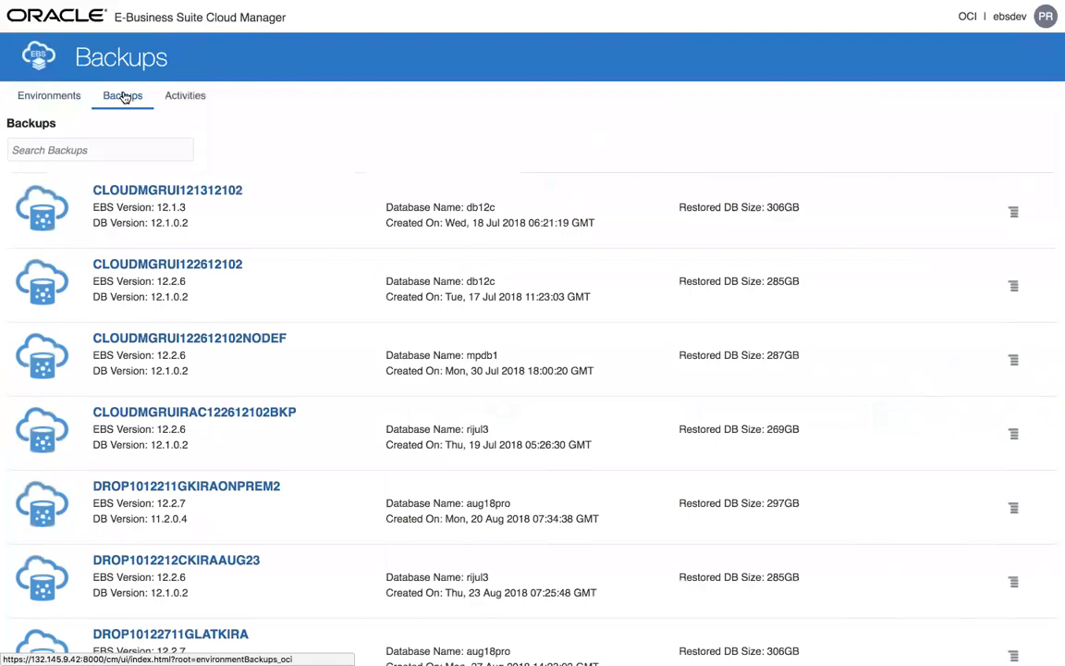
scroll(213, 407, "down", 3)
scroll(215, 390, "down", 20)
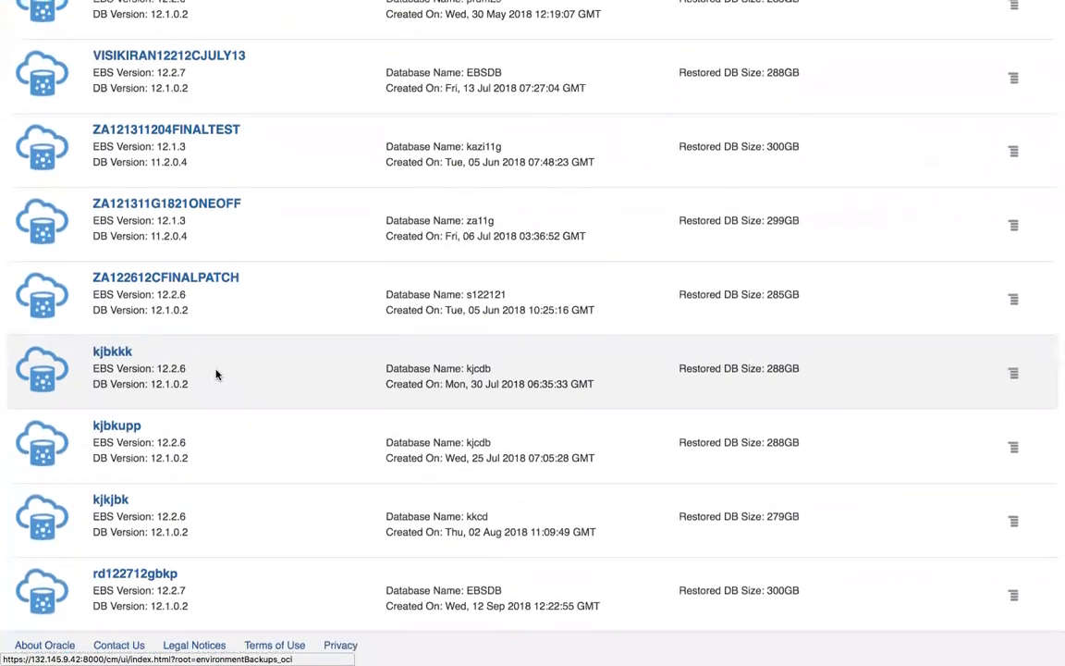
scroll(217, 373, "up", 20)
scroll(217, 374, "up", 8)
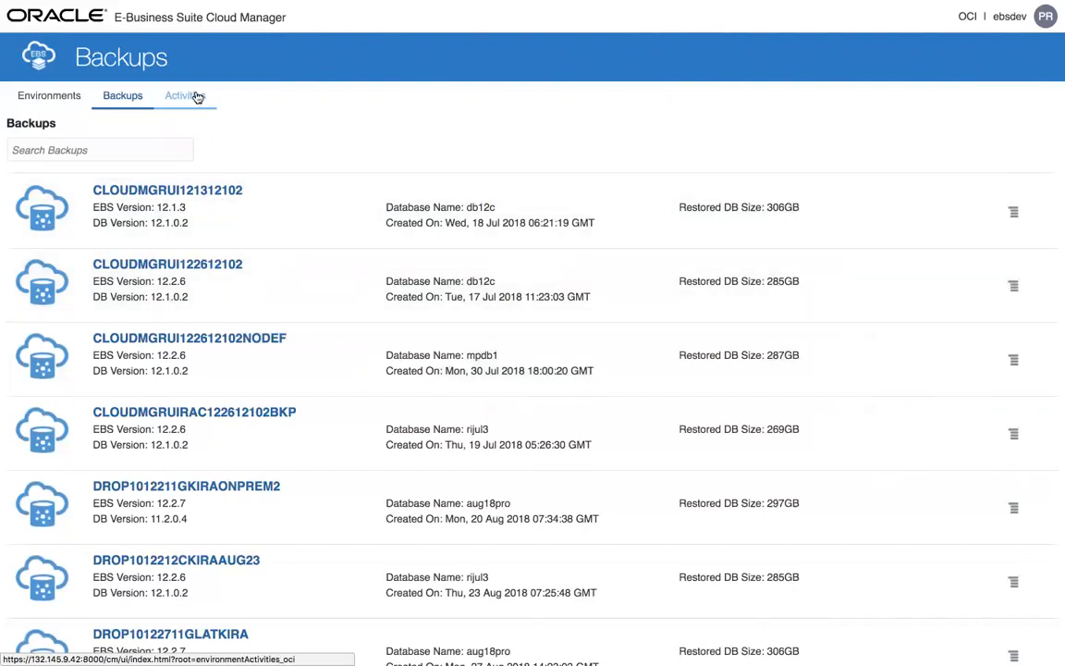
Browse the activities list, examining the actions performed on each environment and their statuses.
left_click(196, 97)
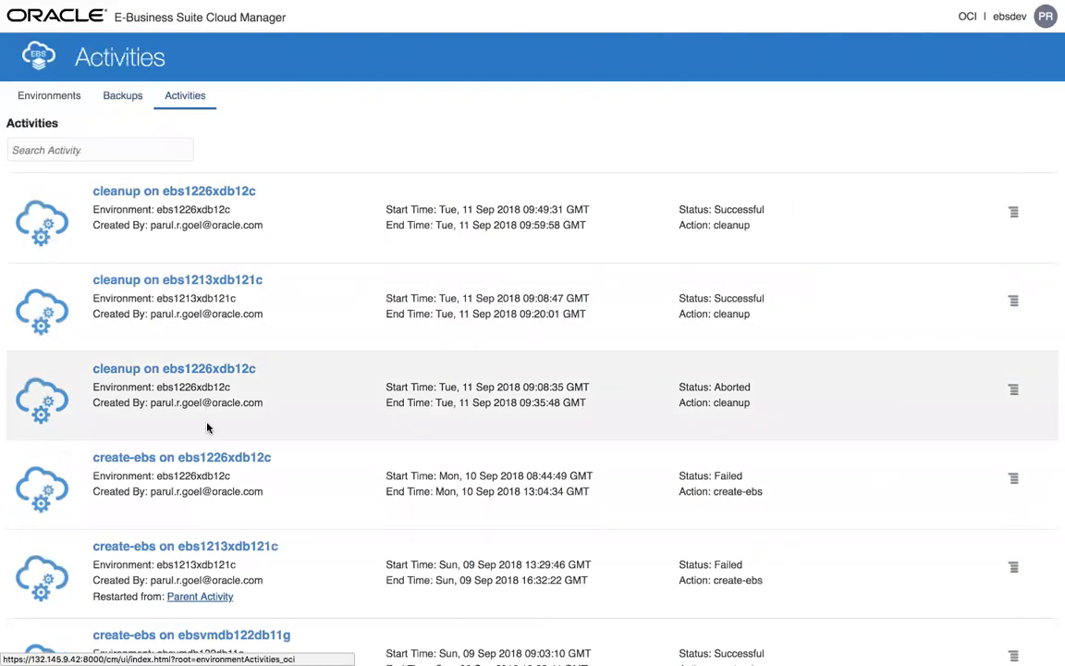
scroll(210, 411, "down", 3)
scroll(211, 411, "up", 1)
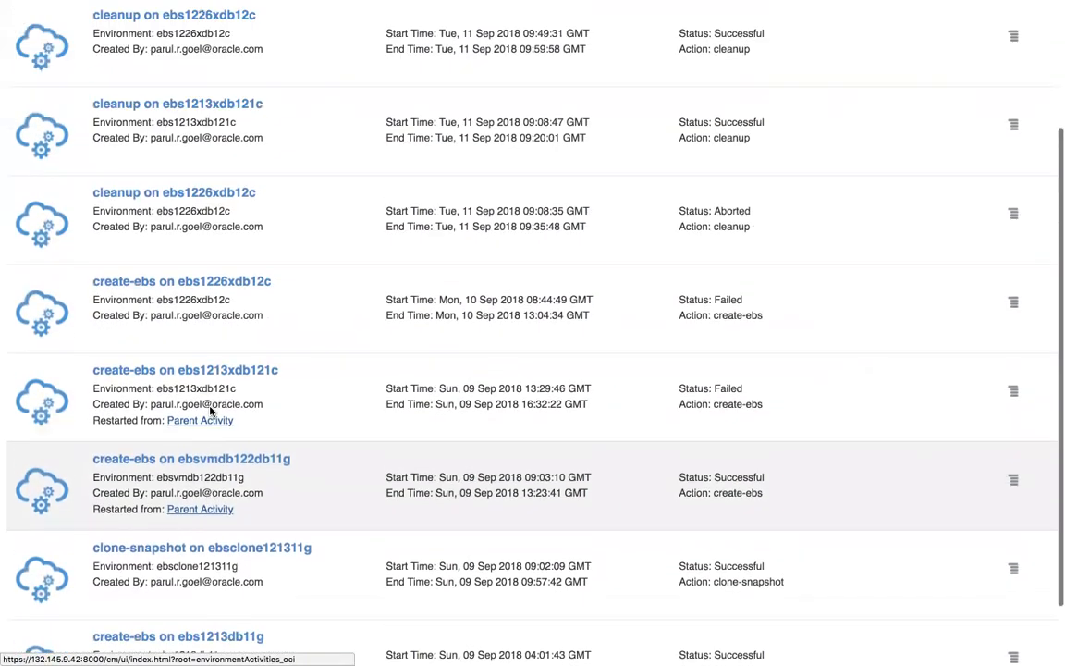
scroll(211, 412, "up", 1)
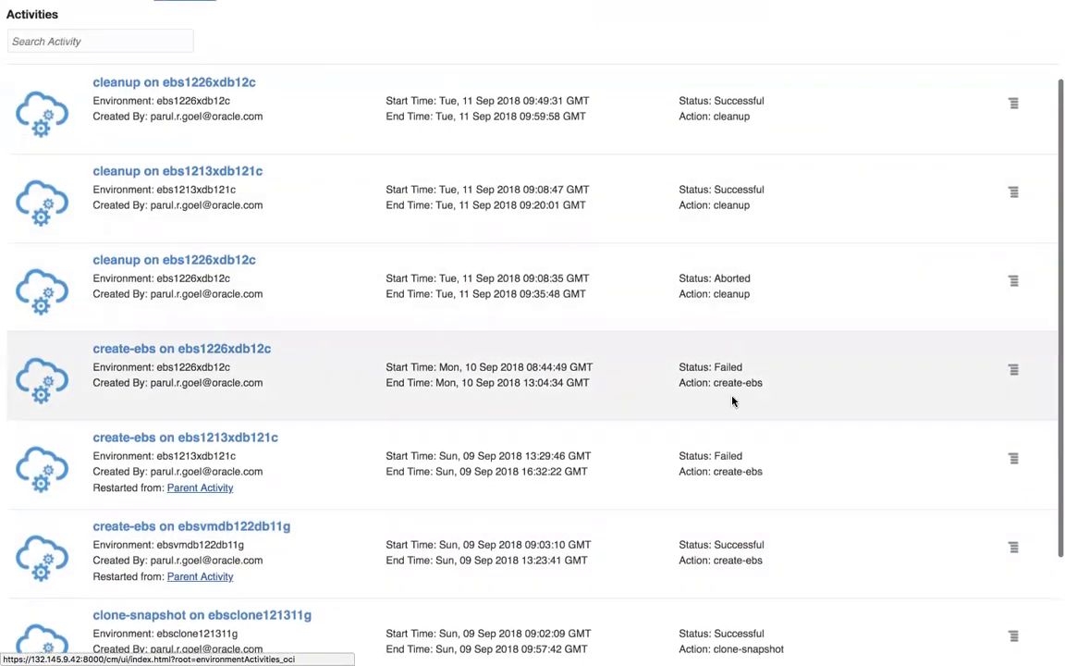
scroll(732, 401, "down", 3)
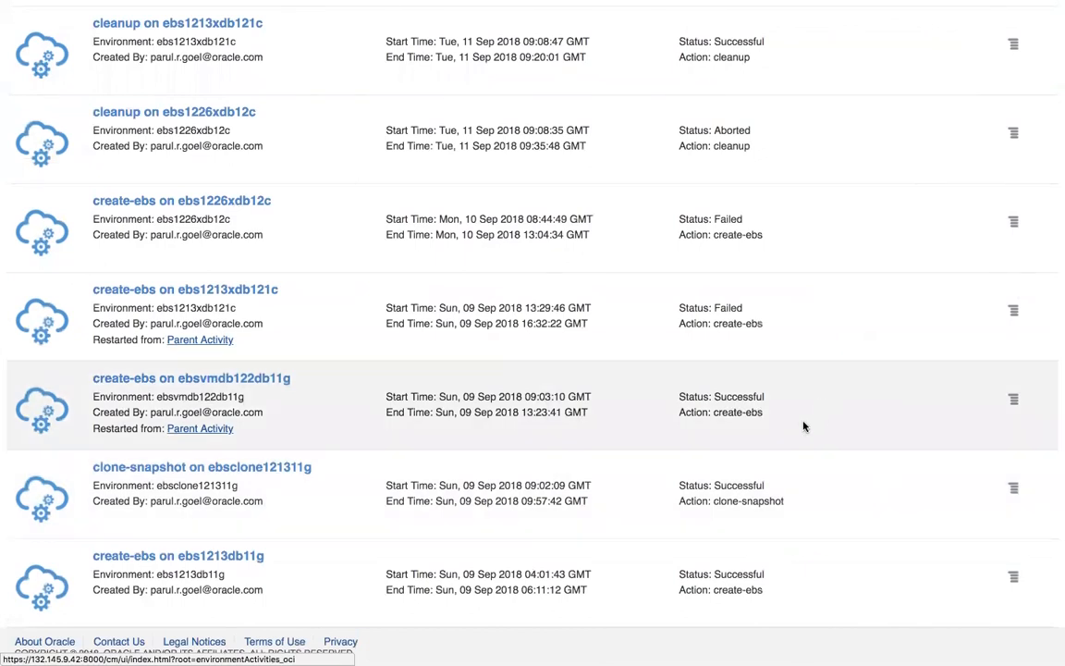
scroll(804, 427, "up", 5)
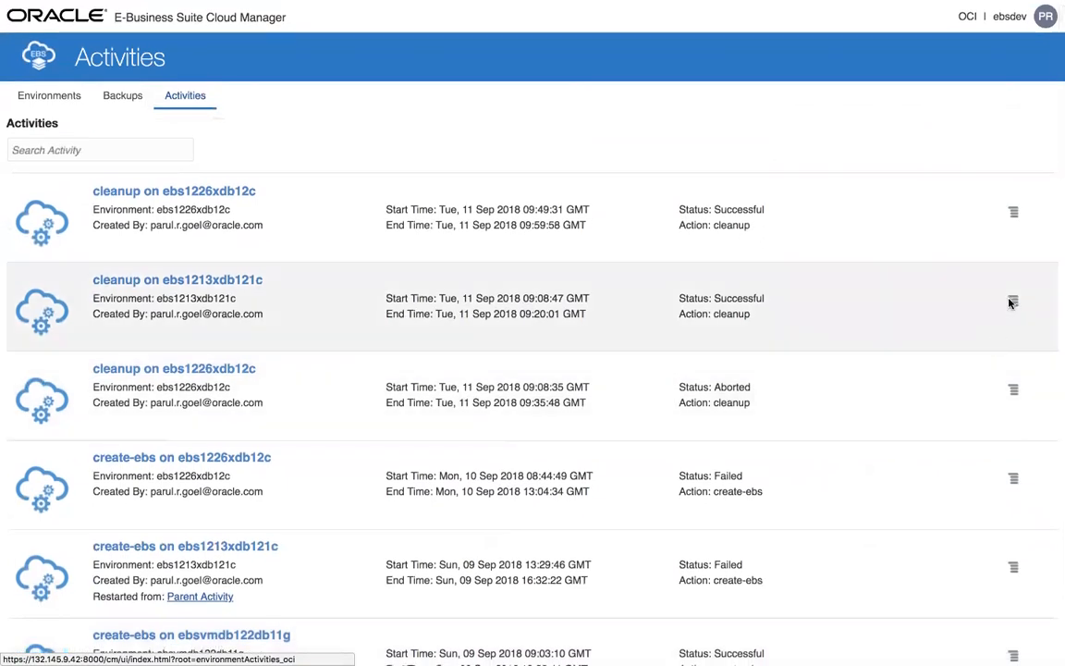
Check the restart option for a failed, a successful and an aborted activity, and return to the environments list.
left_click(1014, 568)
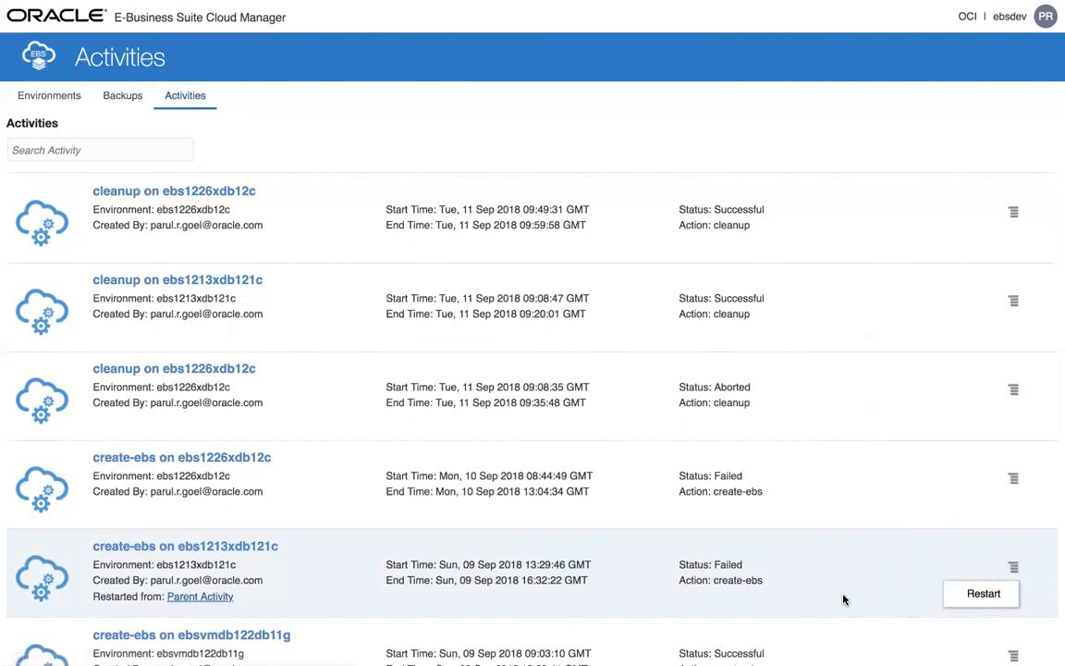
left_click(865, 599)
scroll(1004, 481, "down", 3)
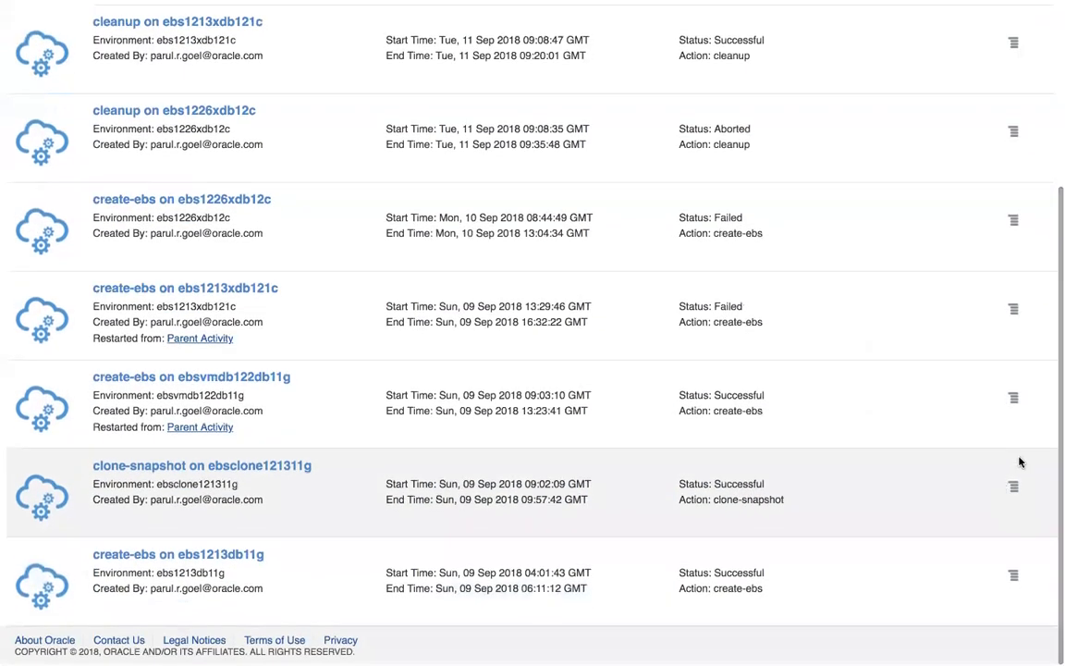
left_click(1014, 398)
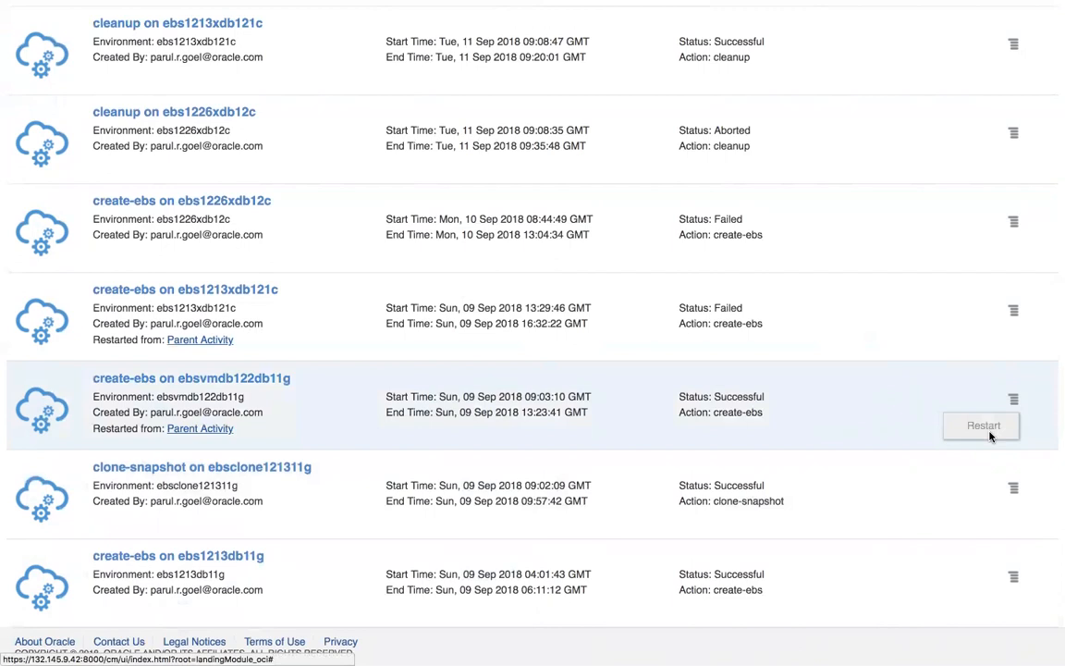
scroll(814, 421, "up", 1)
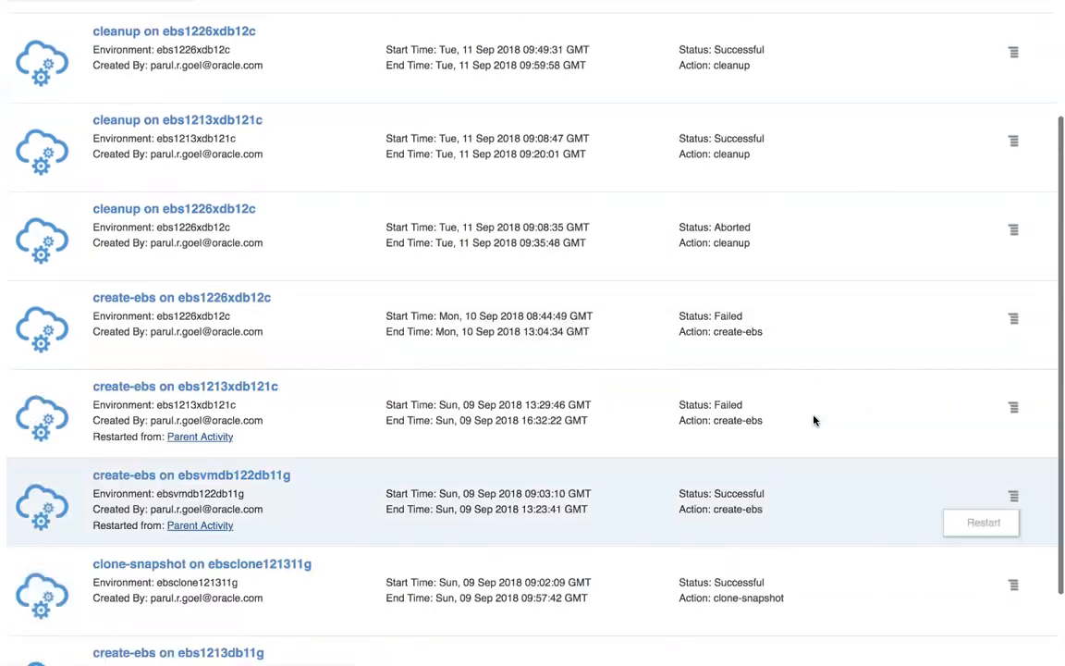
scroll(814, 421, "up", 1)
left_click(1013, 274)
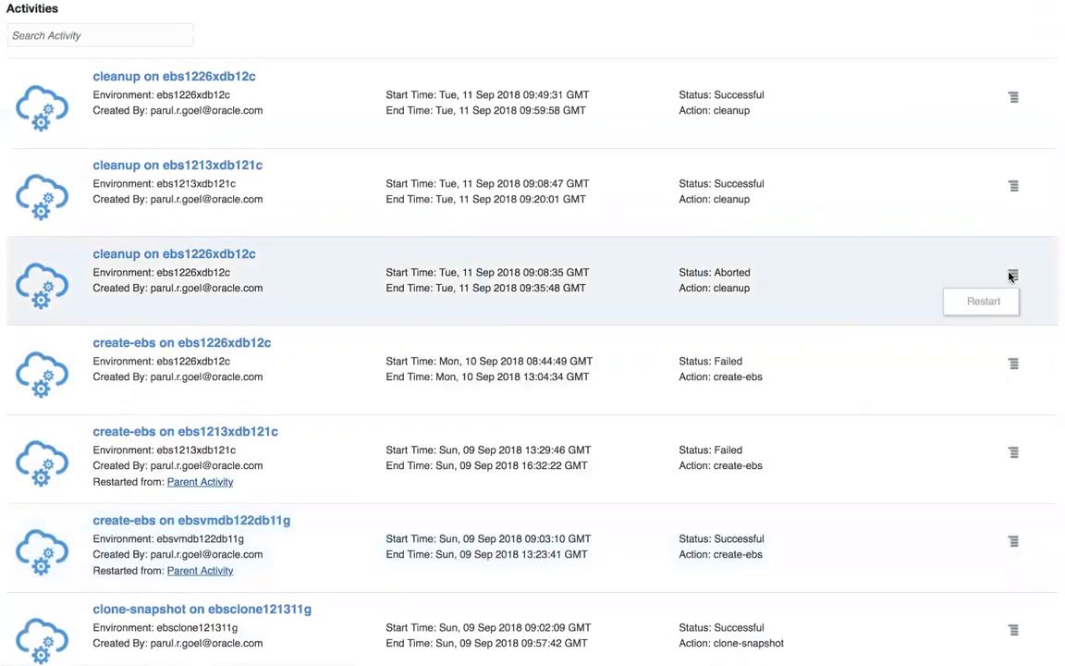
scroll(747, 430, "up", 1)
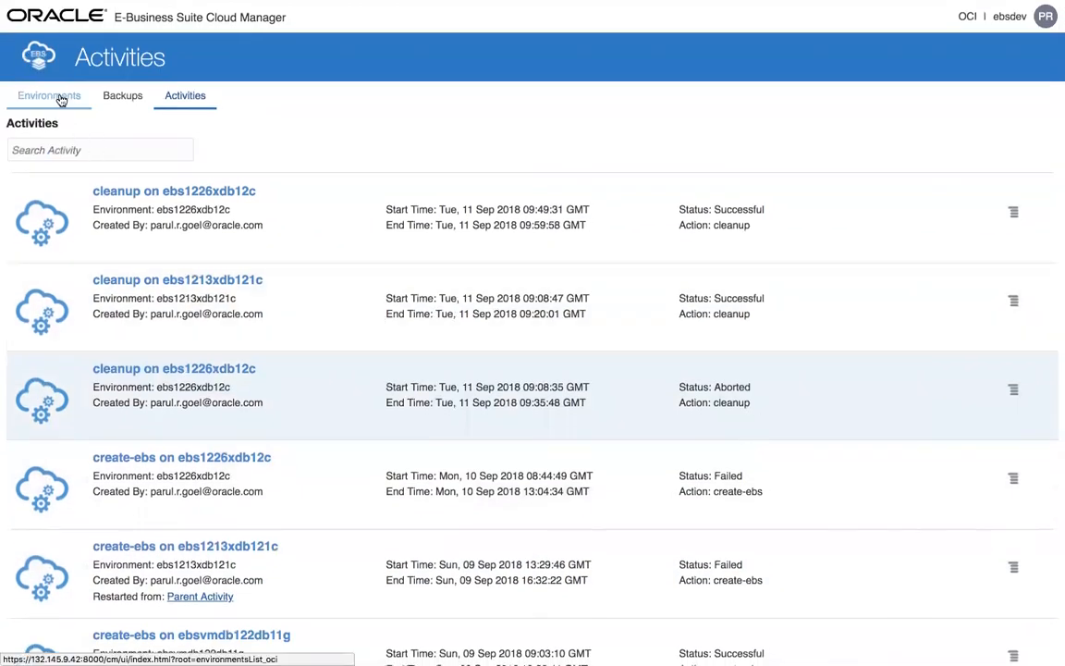
left_click(60, 99)
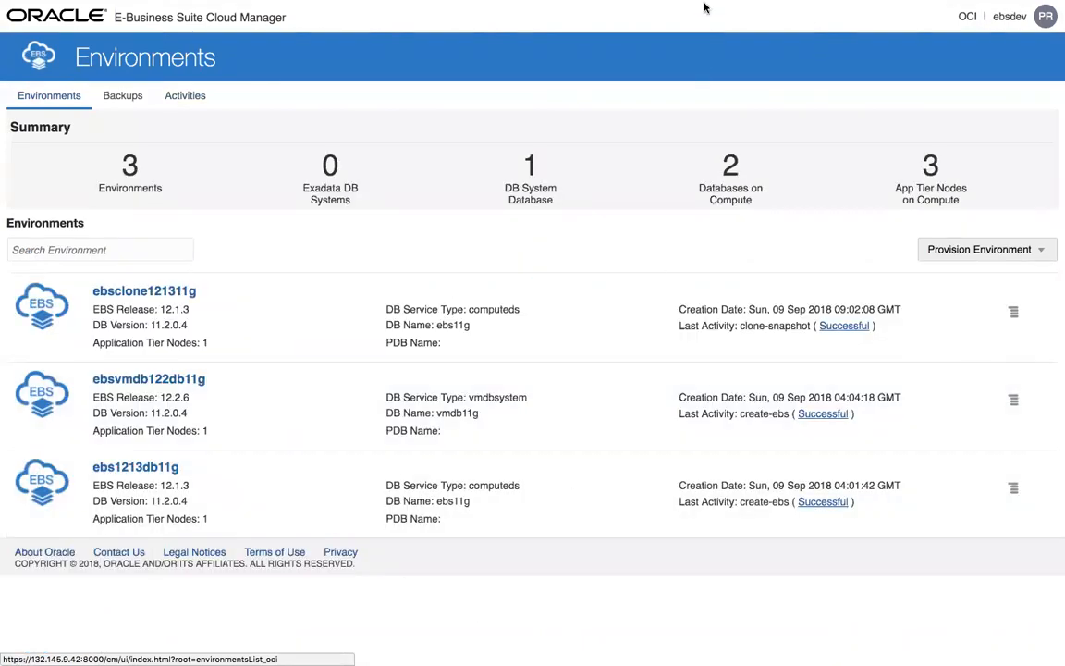
mouse_move(904, 6)
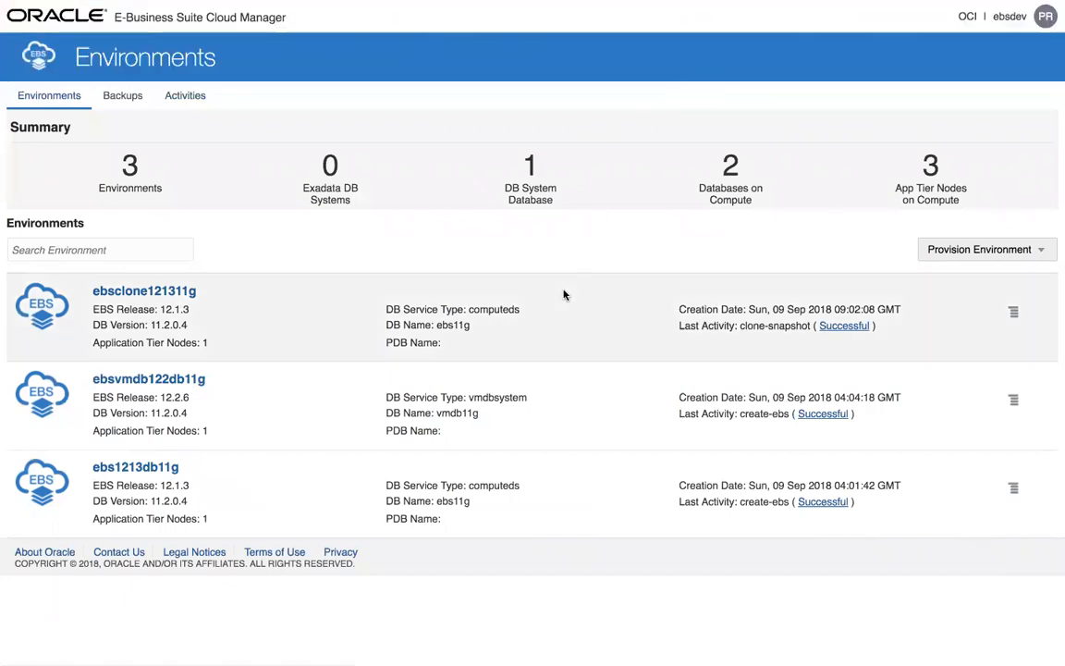